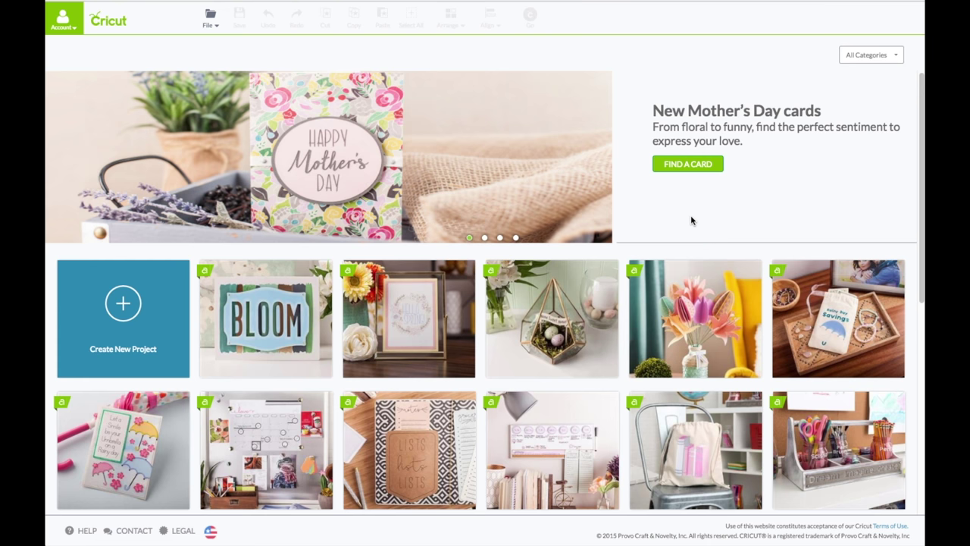
- Open the account options from the Cricut Design Space Home screen
{"action": "left_click", "coordinate": [55, 22]}
- Sign in with the saved Cricut ID and password, then start a new blank project
{"action": "left_click", "coordinate": [71, 106]}
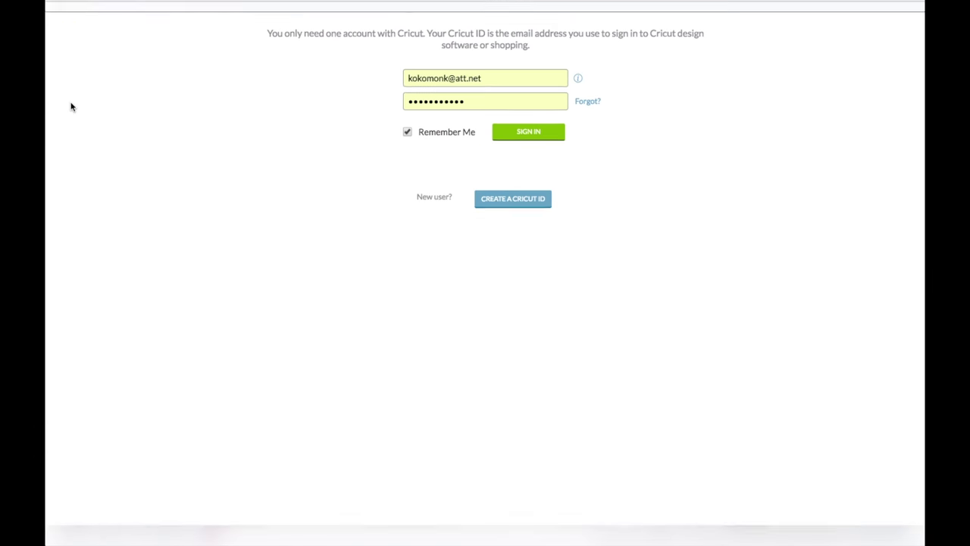
{"action": "left_click", "coordinate": [505, 155]}
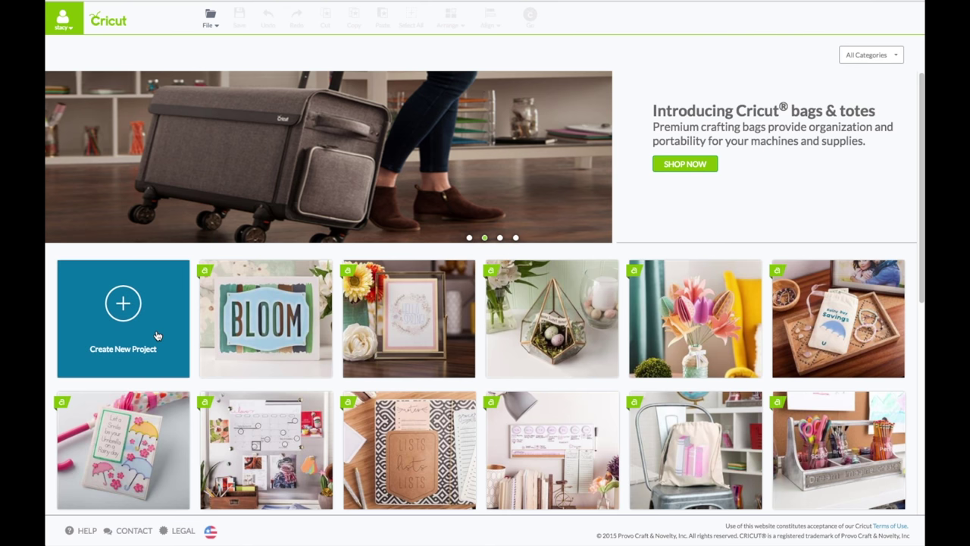
{"action": "left_click", "coordinate": [157, 335]}
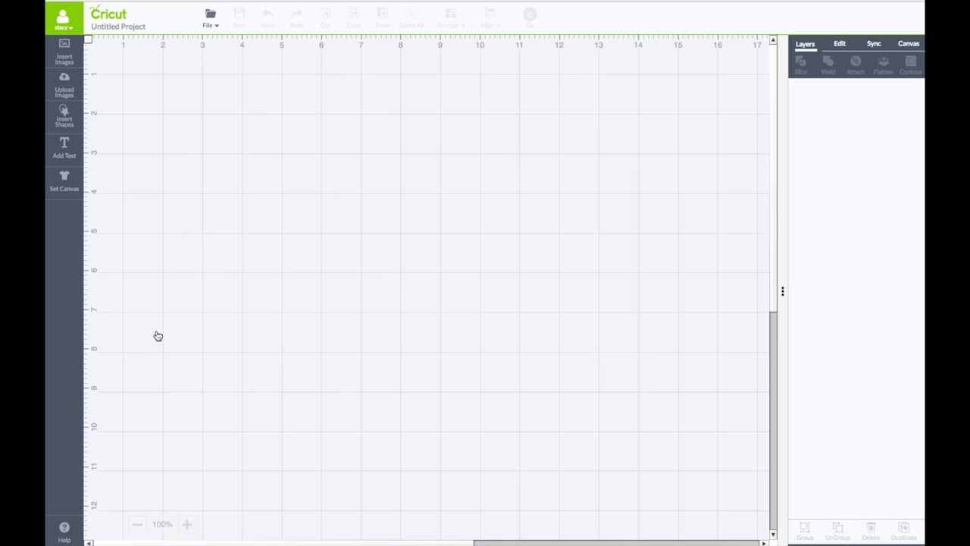
- Search the image cartridges for 'simple' and view all Simple Everyday Cards images
{"action": "left_click", "coordinate": [65, 53]}
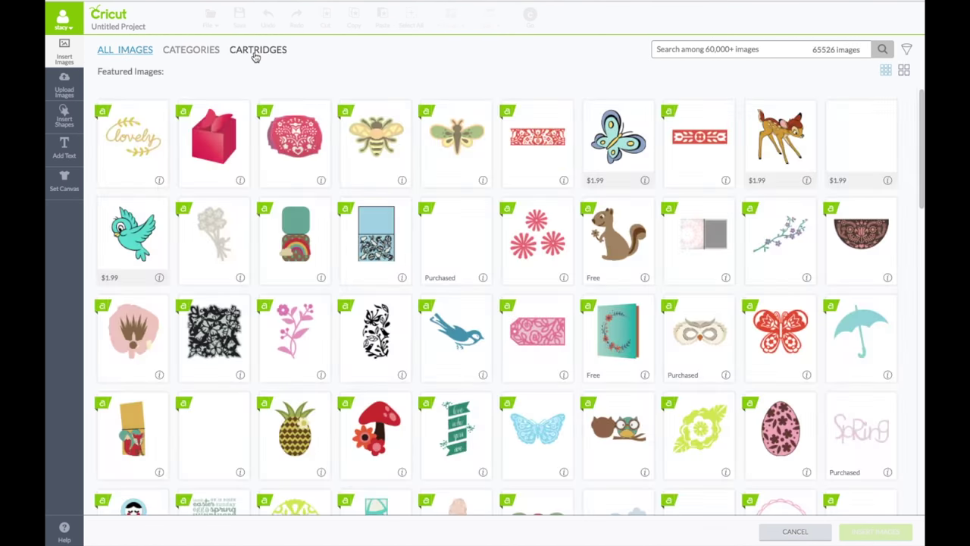
{"action": "left_click", "coordinate": [255, 51]}
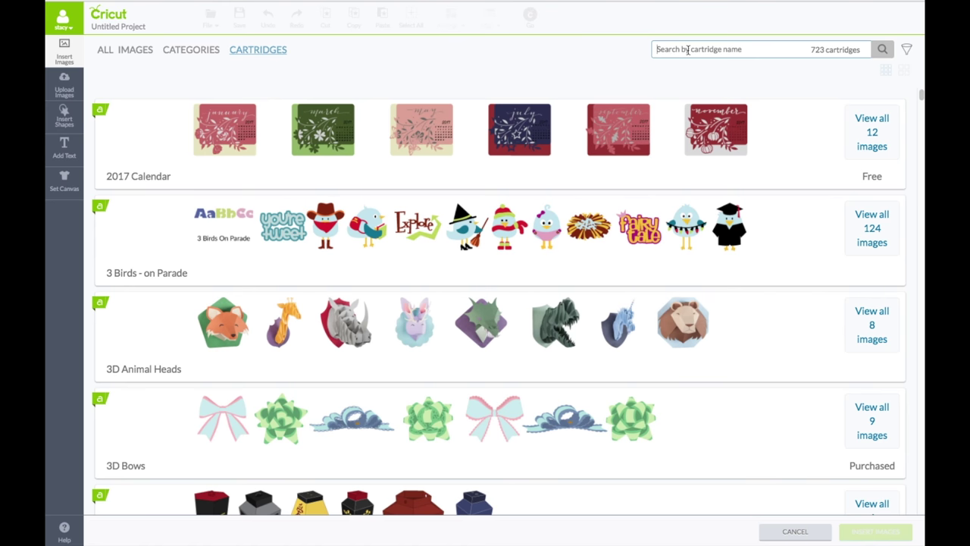
{"action": "type", "text": "simple"}
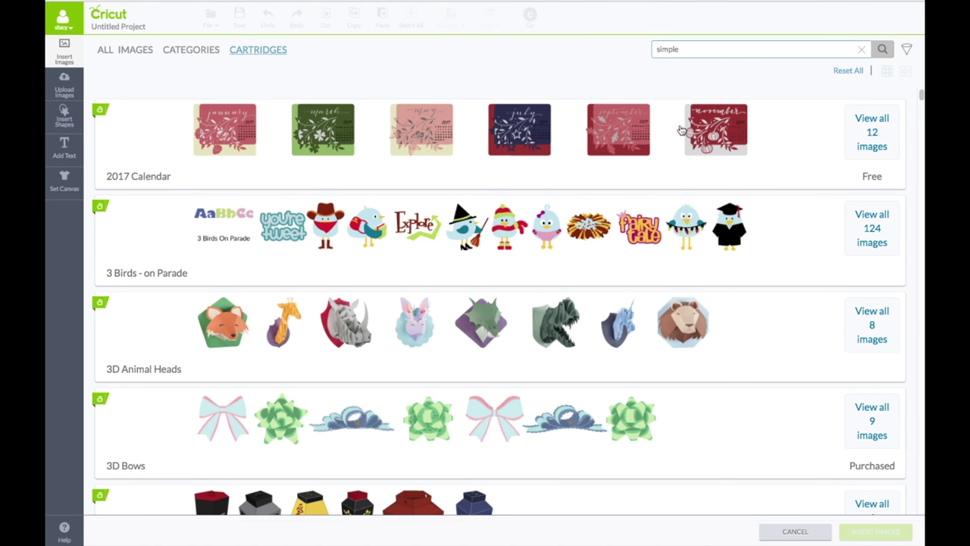
{"action": "key", "text": "Return"}
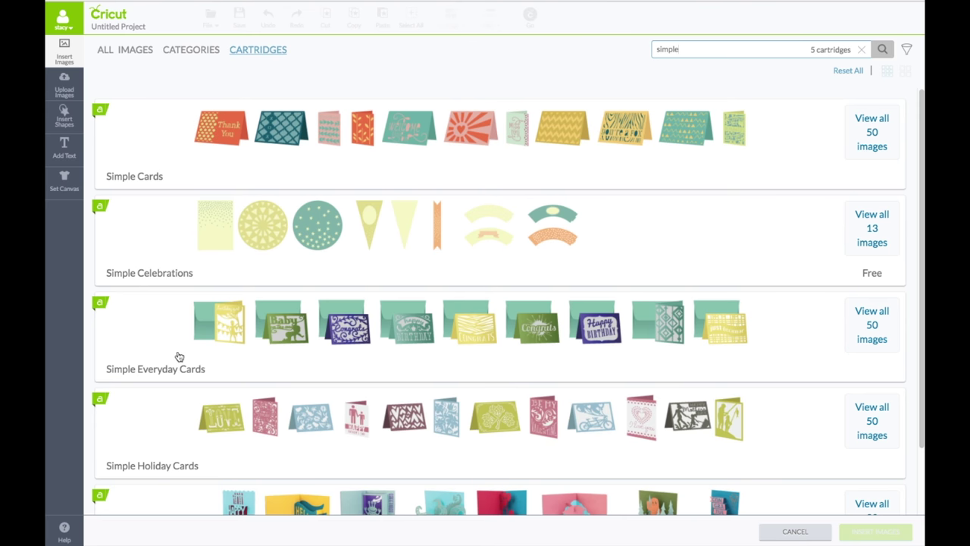
{"action": "left_click", "coordinate": [865, 324]}
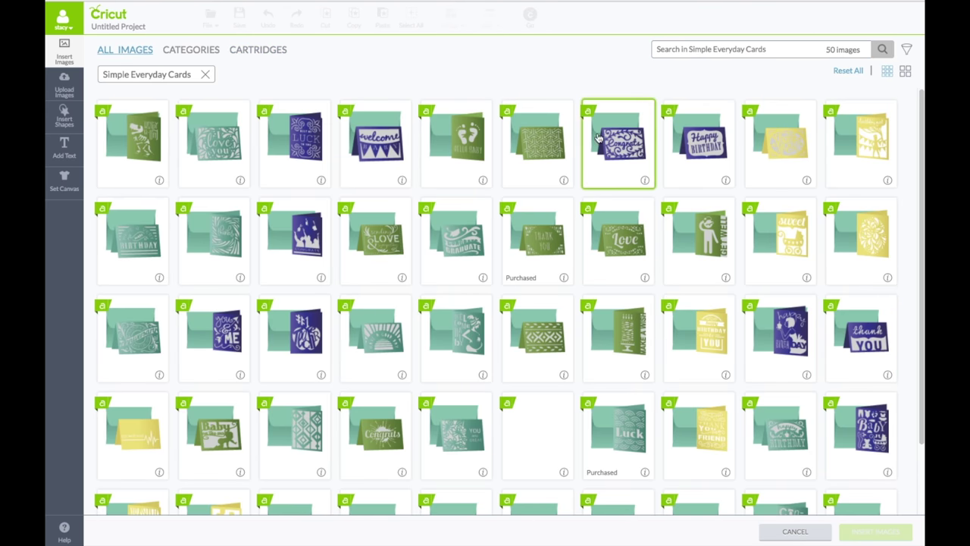
- Insert the Happy Birthday card and the graduation Congrats card onto the canvas
{"action": "left_click", "coordinate": [907, 71]}
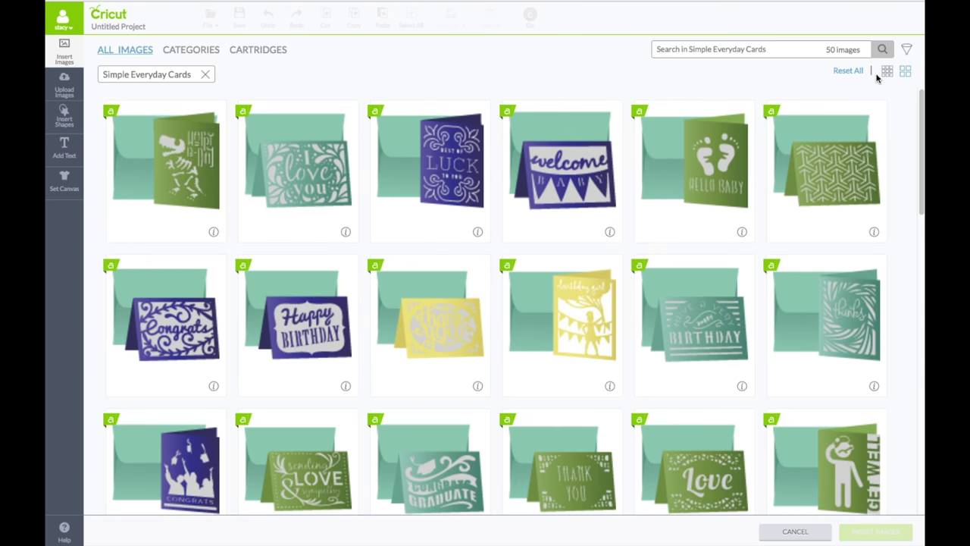
{"action": "left_click", "coordinate": [316, 323]}
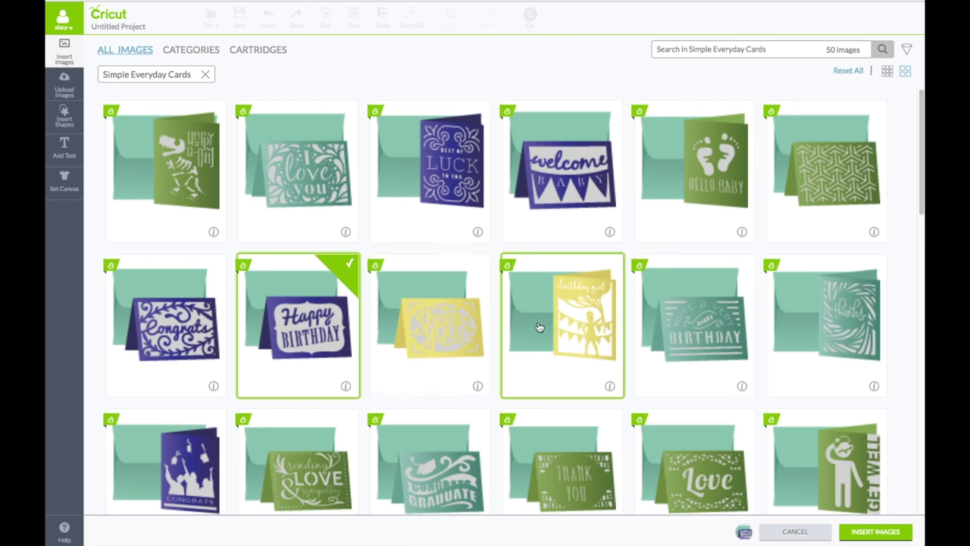
{"action": "scroll", "coordinate": [546, 326], "scroll_direction": "down", "scroll_amount": 1}
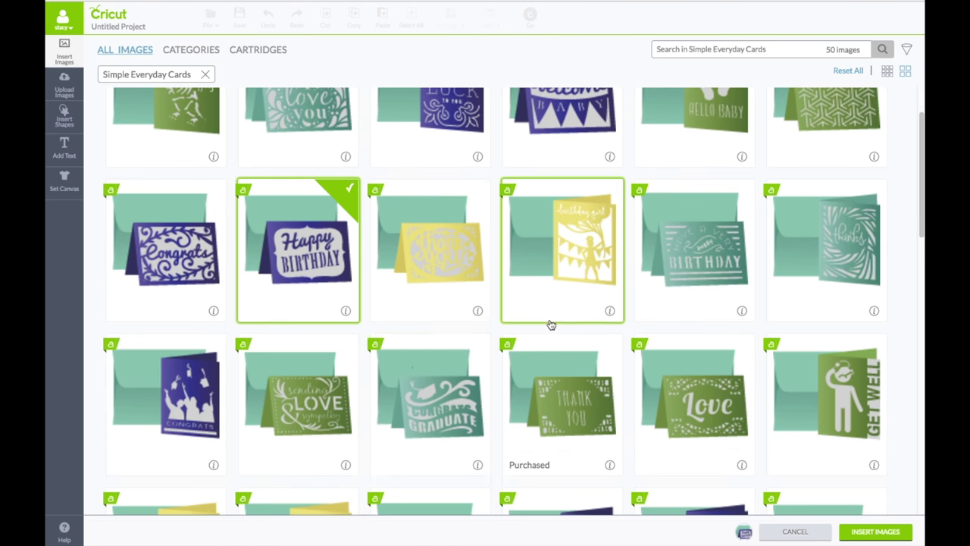
{"action": "left_click", "coordinate": [172, 382]}
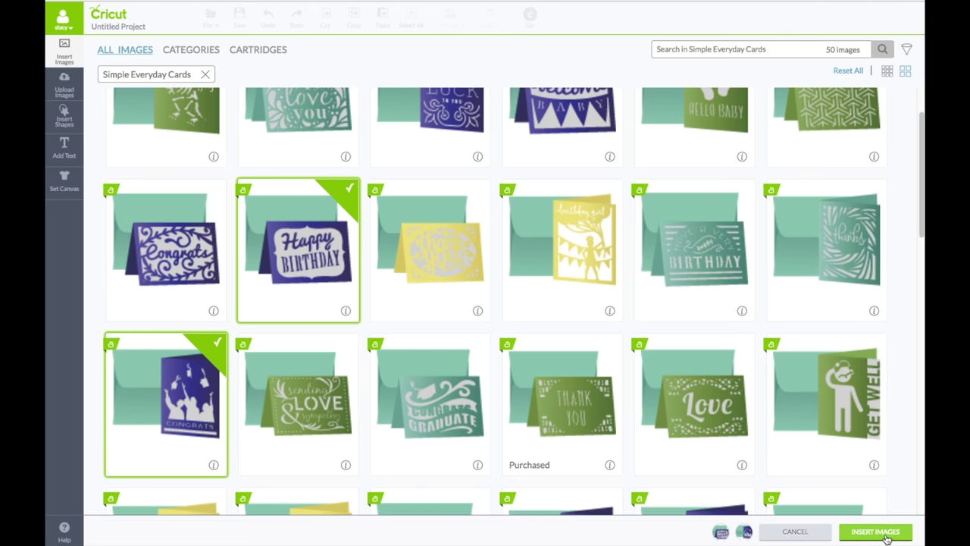
{"action": "left_click", "coordinate": [875, 532]}
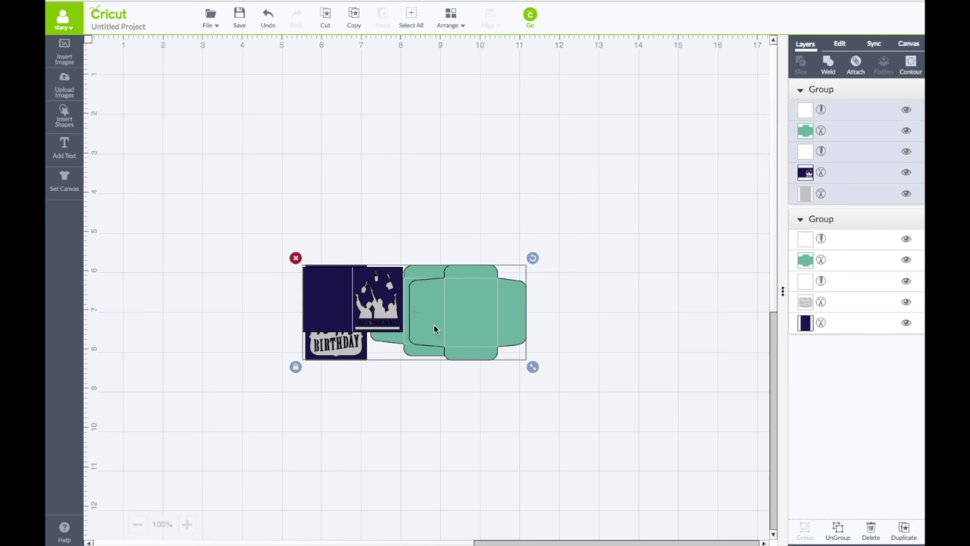
- Drag the graduation and birthday sets apart and switch the canvas type to Cards
{"action": "left_click_drag", "start_coordinate": [448, 322], "coordinate": [555, 283]}
{"action": "left_click_drag", "start_coordinate": [431, 335], "coordinate": [562, 407]}
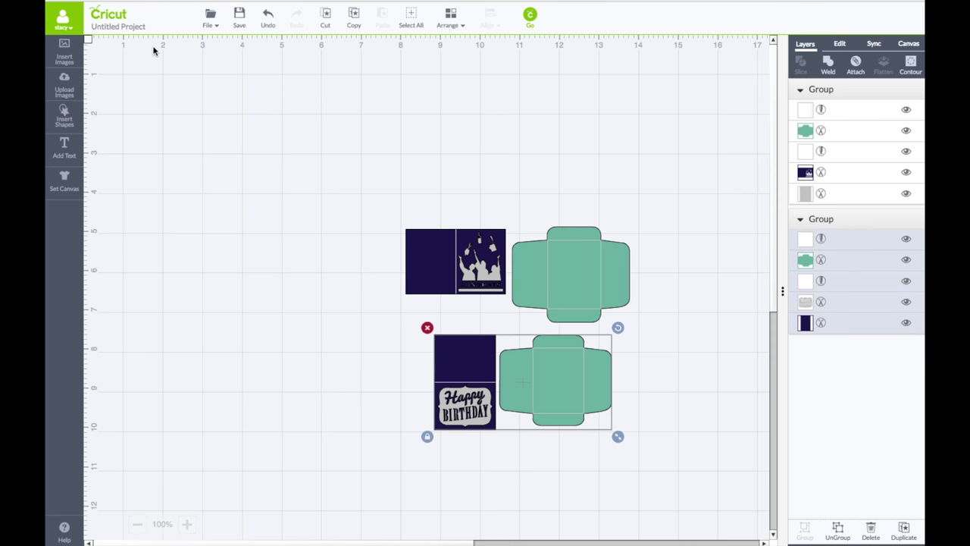
{"action": "left_click", "coordinate": [64, 180]}
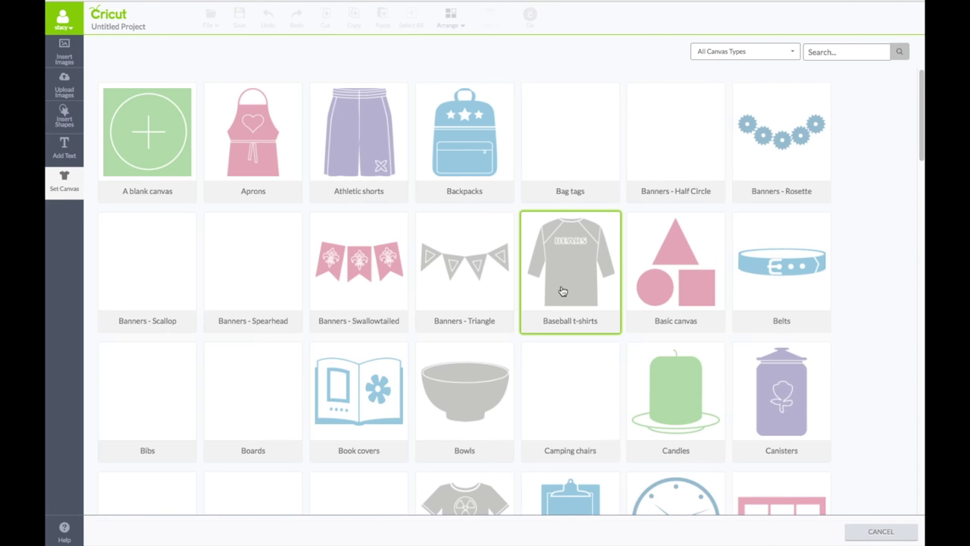
{"action": "scroll", "coordinate": [693, 333], "scroll_direction": "down", "scroll_amount": 3}
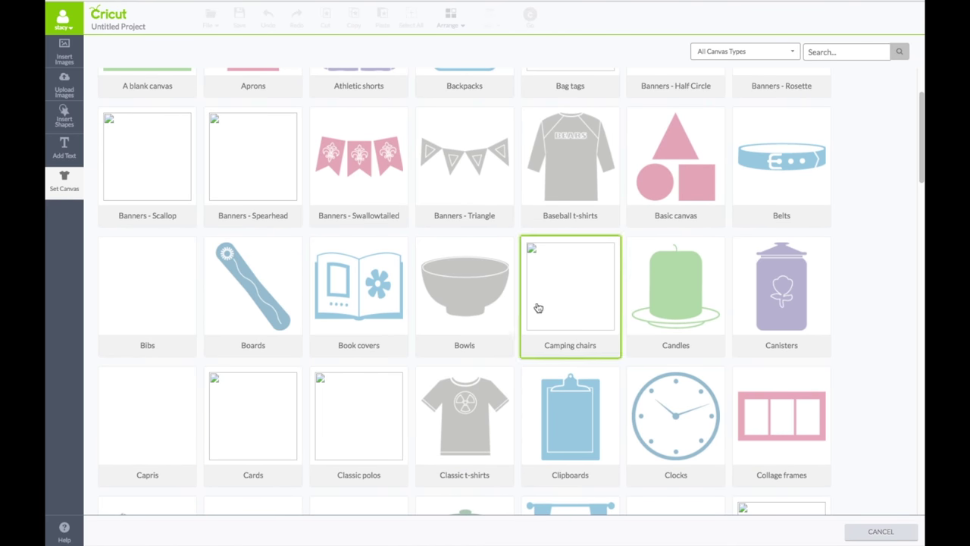
{"action": "left_click", "coordinate": [247, 407]}
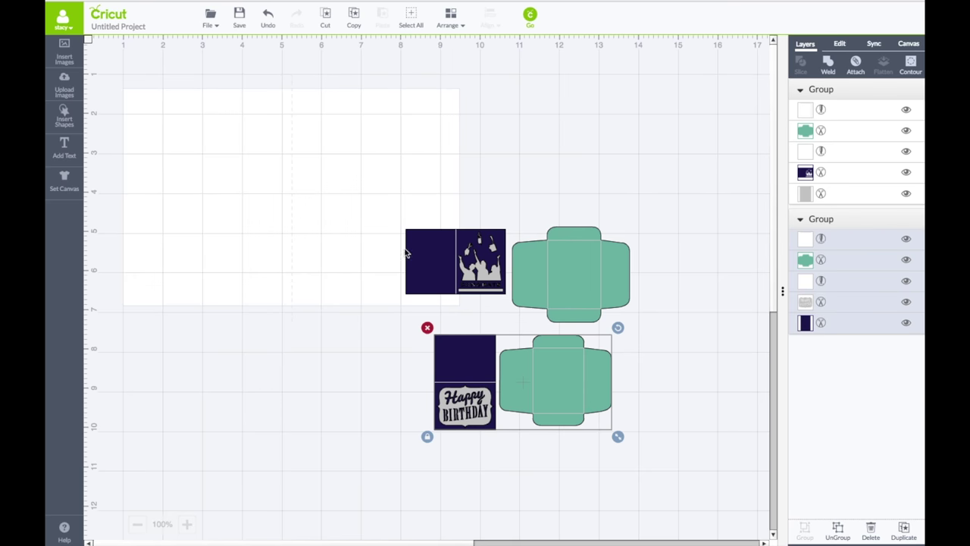
- Enlarge the graduation set, shift it right, and move the birthday set below the card area
{"action": "left_click_drag", "start_coordinate": [530, 272], "coordinate": [281, 131]}
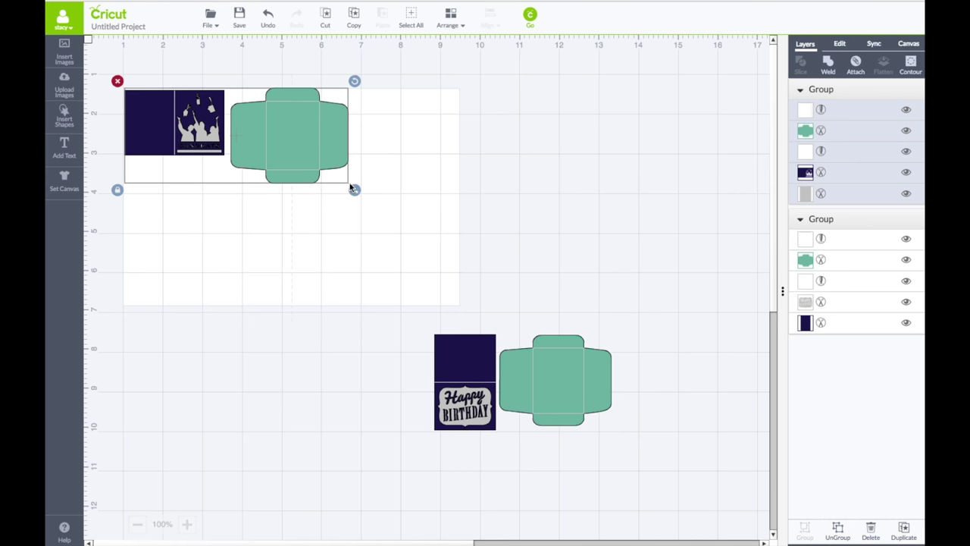
{"action": "left_click_drag", "start_coordinate": [355, 190], "coordinate": [884, 445]}
{"action": "left_click_drag", "start_coordinate": [741, 318], "coordinate": [770, 313]}
{"action": "left_click_drag", "start_coordinate": [478, 261], "coordinate": [826, 288]}
{"action": "left_click_drag", "start_coordinate": [476, 376], "coordinate": [318, 366]}
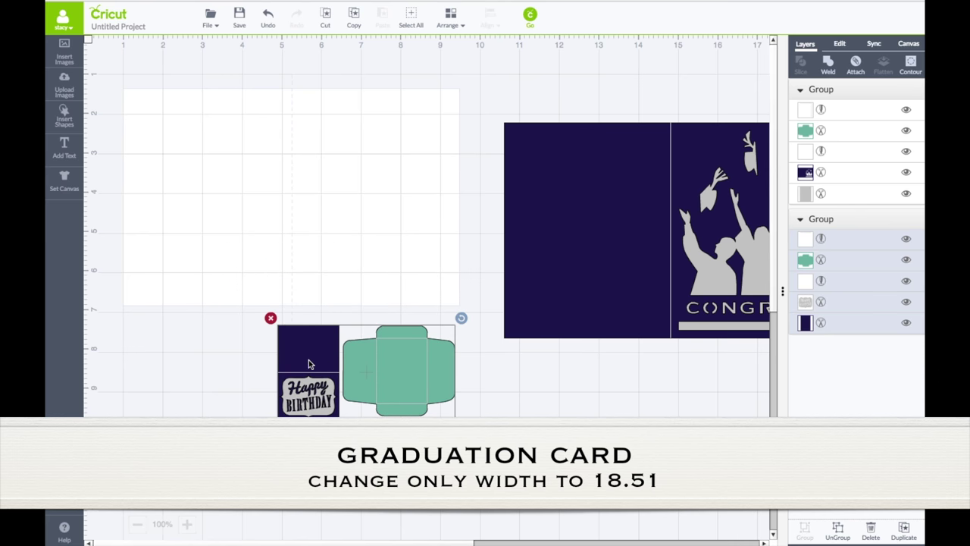
- Set the card canvas type to Bi-fold Horizontal 4.25 x 5.5
{"action": "left_click", "coordinate": [909, 44]}
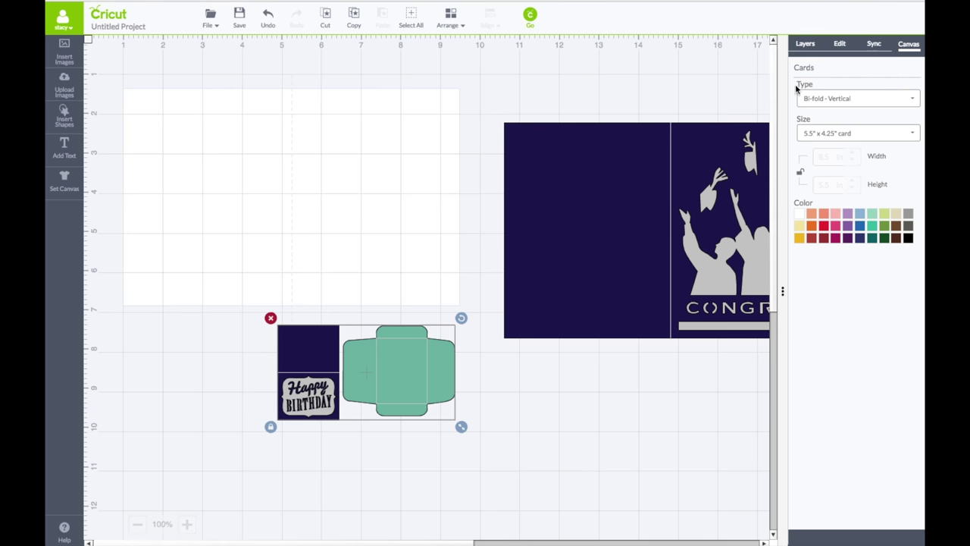
{"action": "left_click", "coordinate": [817, 98]}
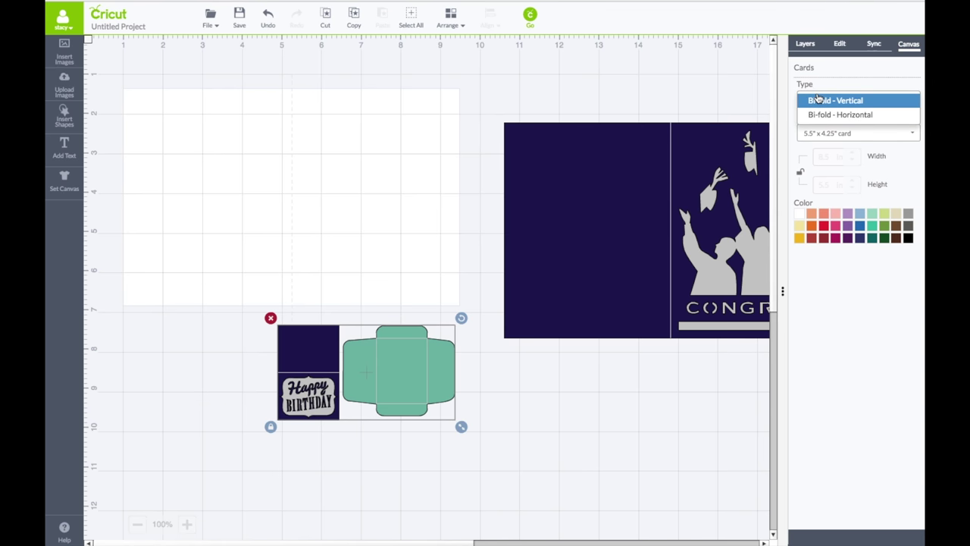
{"action": "left_click", "coordinate": [849, 113]}
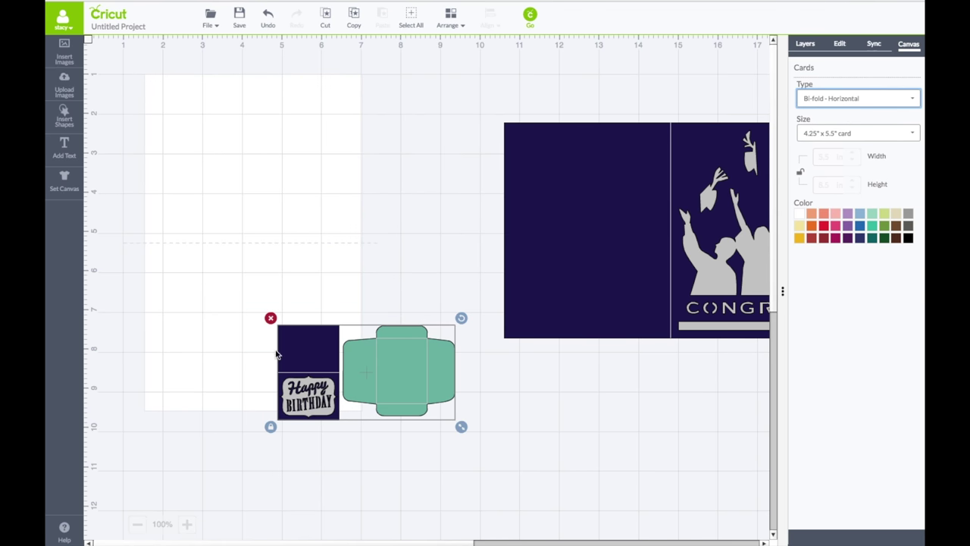
- Enlarge the birthday card and envelope to about 15.6 in wide; move the graduation card top-left
{"action": "left_click_drag", "start_coordinate": [389, 387], "coordinate": [265, 127]}
{"action": "left_click_drag", "start_coordinate": [331, 185], "coordinate": [777, 543]}
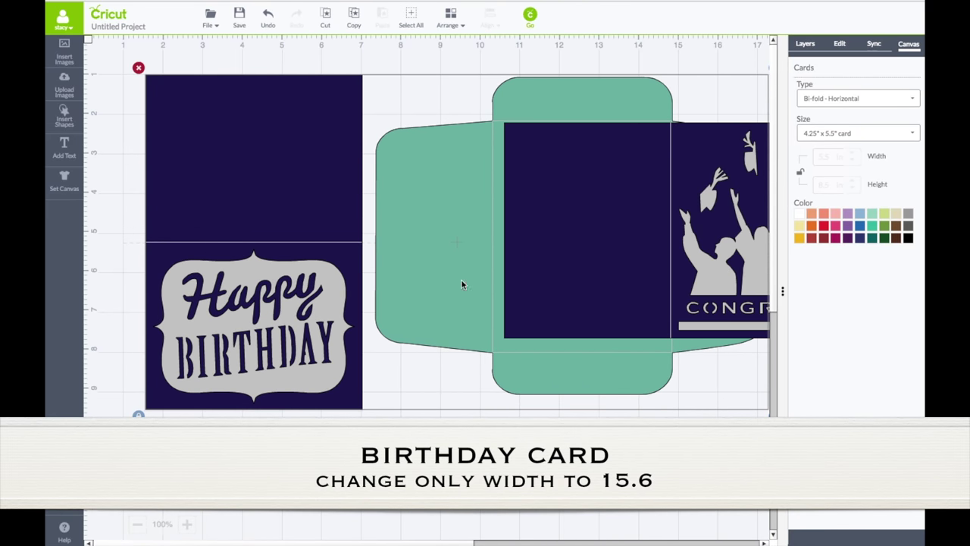
{"action": "left_click_drag", "start_coordinate": [351, 196], "coordinate": [402, 402]}
{"action": "left_click_drag", "start_coordinate": [571, 198], "coordinate": [143, 120]}
{"action": "right_click", "coordinate": [556, 168]}
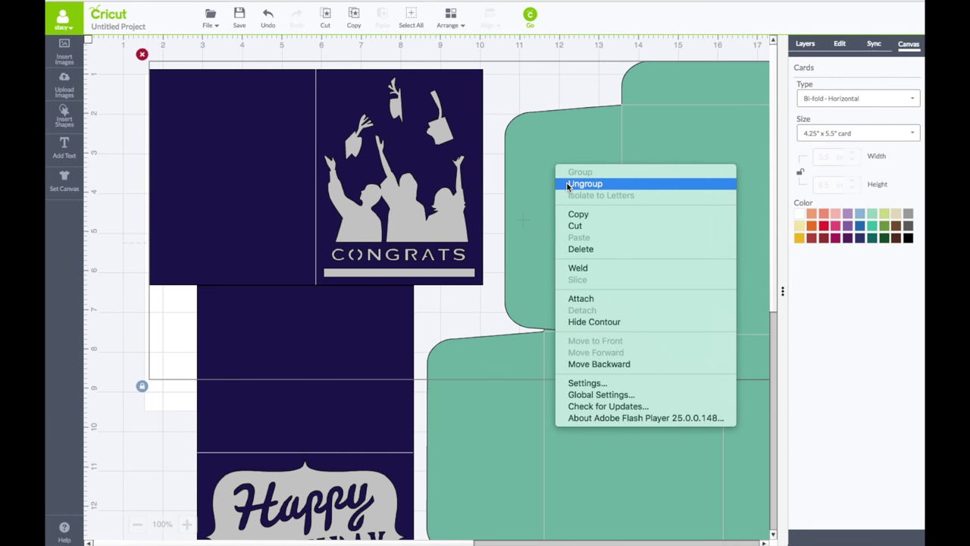
- Ungroup the graduation set, separating envelope, navy card and grey backing, and show the Layers list
{"action": "left_click", "coordinate": [569, 186]}
{"action": "left_click_drag", "start_coordinate": [543, 205], "coordinate": [766, 203]}
{"action": "left_click_drag", "start_coordinate": [263, 134], "coordinate": [530, 131]}
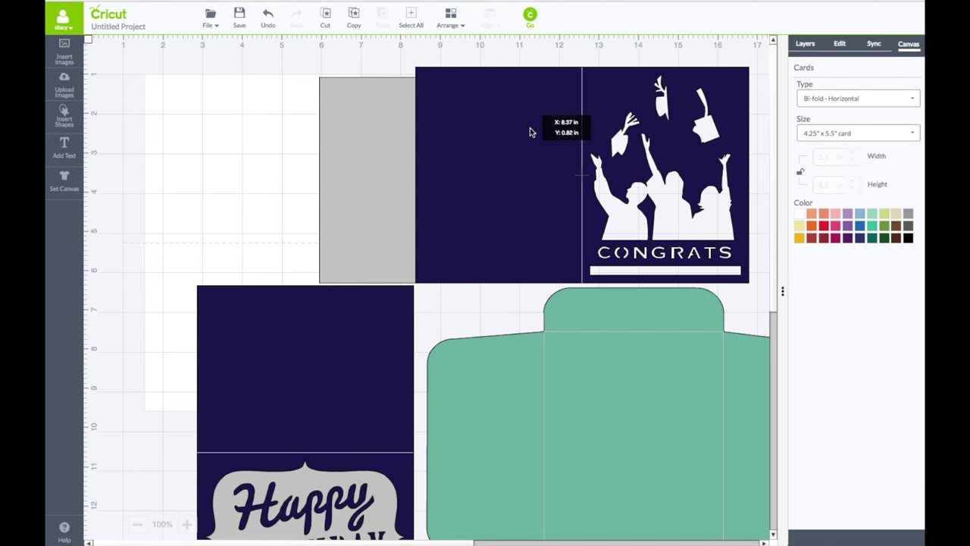
{"action": "left_click_drag", "start_coordinate": [356, 143], "coordinate": [236, 136]}
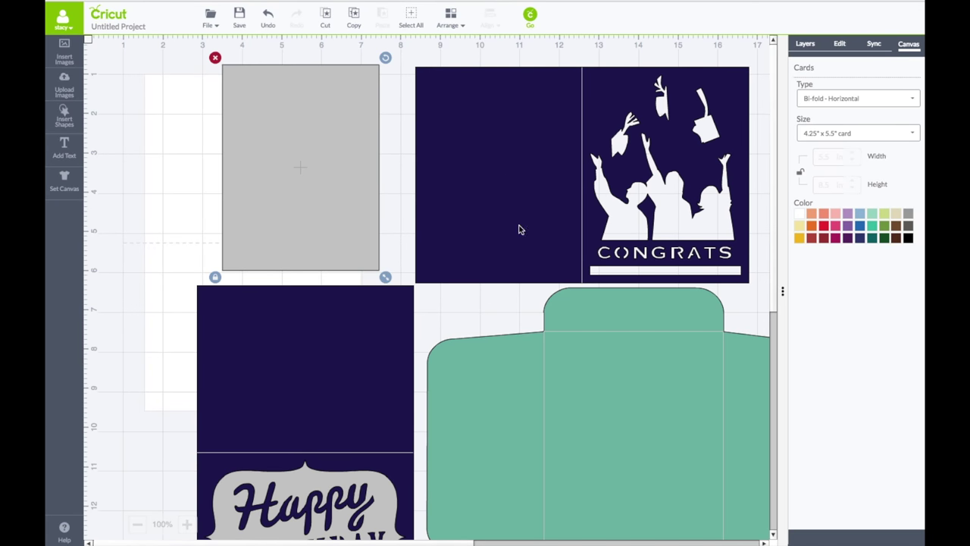
{"action": "left_click", "coordinate": [550, 172]}
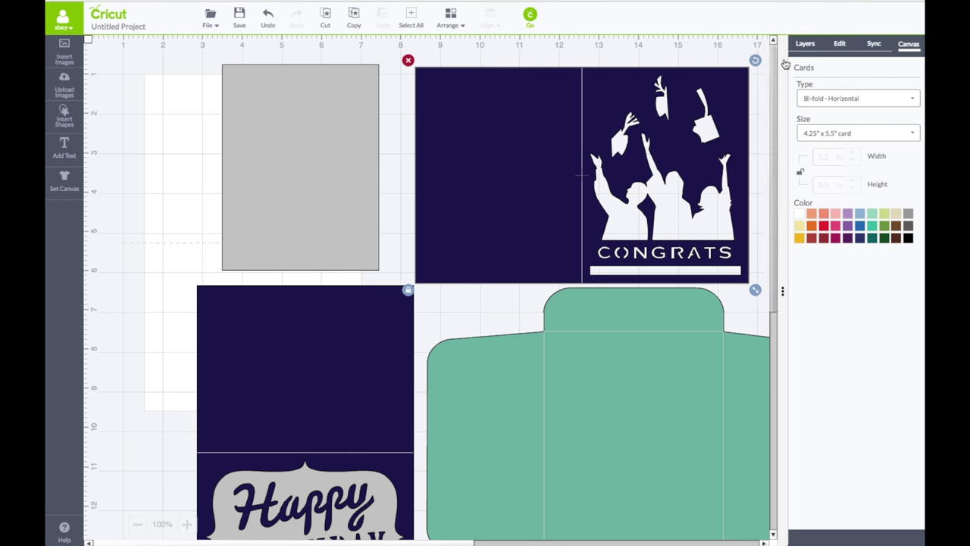
{"action": "left_click", "coordinate": [805, 44]}
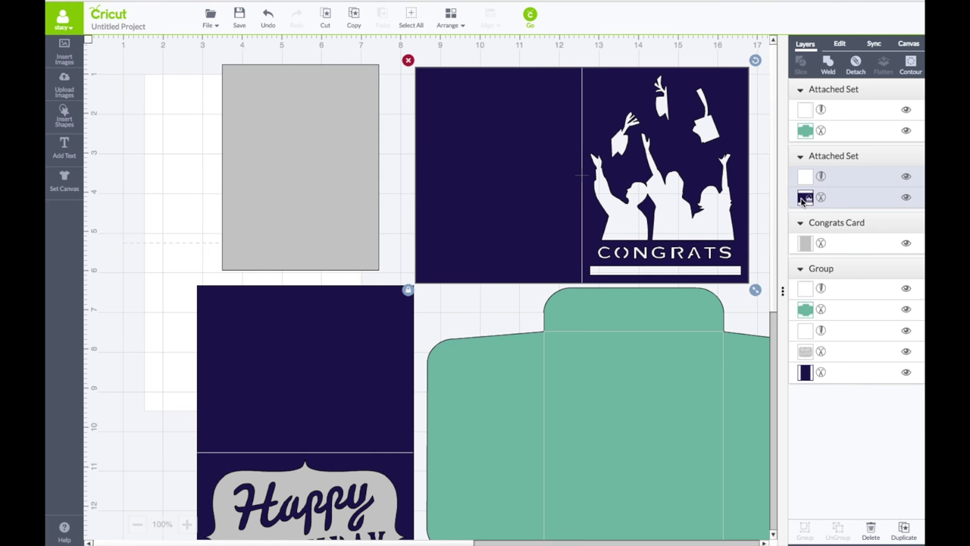
{"action": "left_click", "coordinate": [805, 198]}
- Recolour the graduation card black and its backing white, placing the white piece against it
{"action": "left_click", "coordinate": [753, 139]}
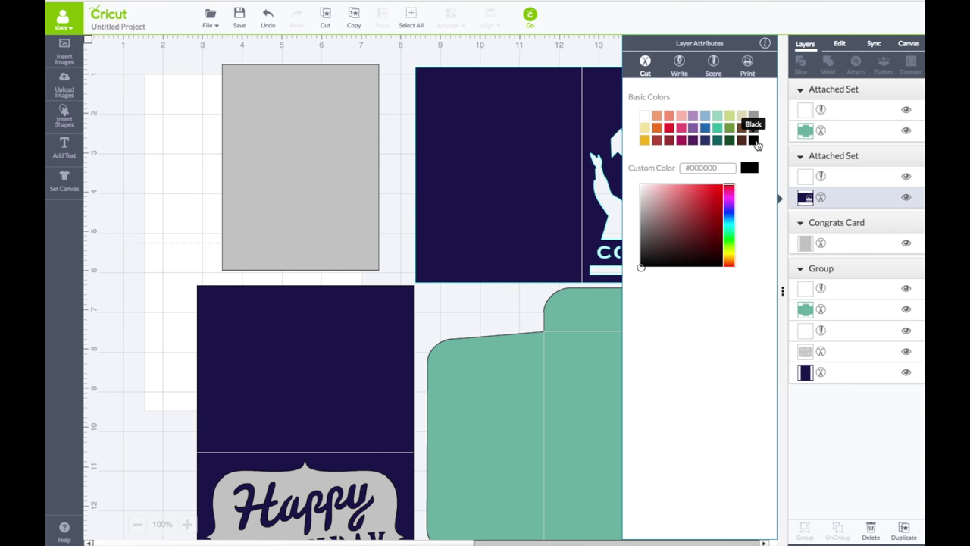
{"action": "left_click", "coordinate": [384, 152]}
{"action": "left_click", "coordinate": [347, 132]}
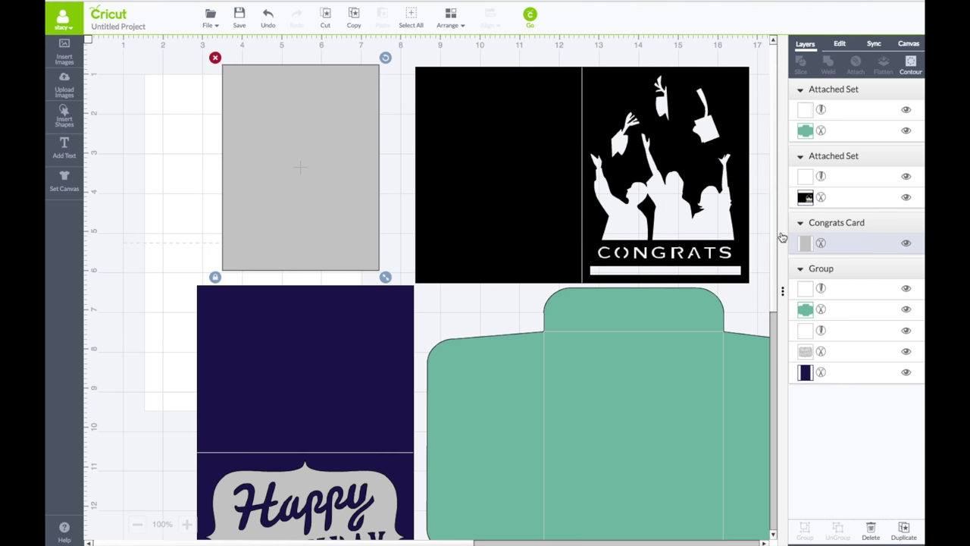
{"action": "left_click", "coordinate": [805, 243]}
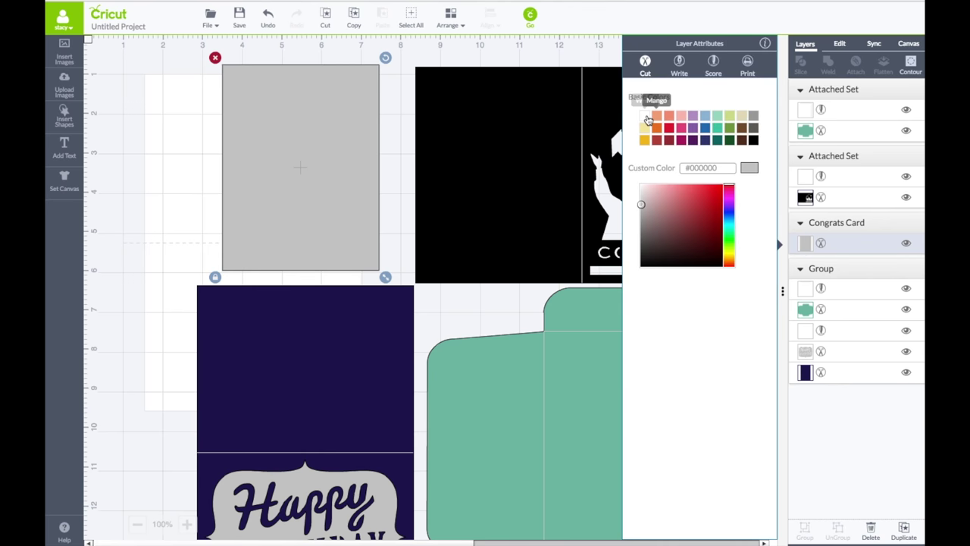
{"action": "left_click", "coordinate": [344, 149]}
{"action": "left_click_drag", "start_coordinate": [339, 149], "coordinate": [375, 152]}
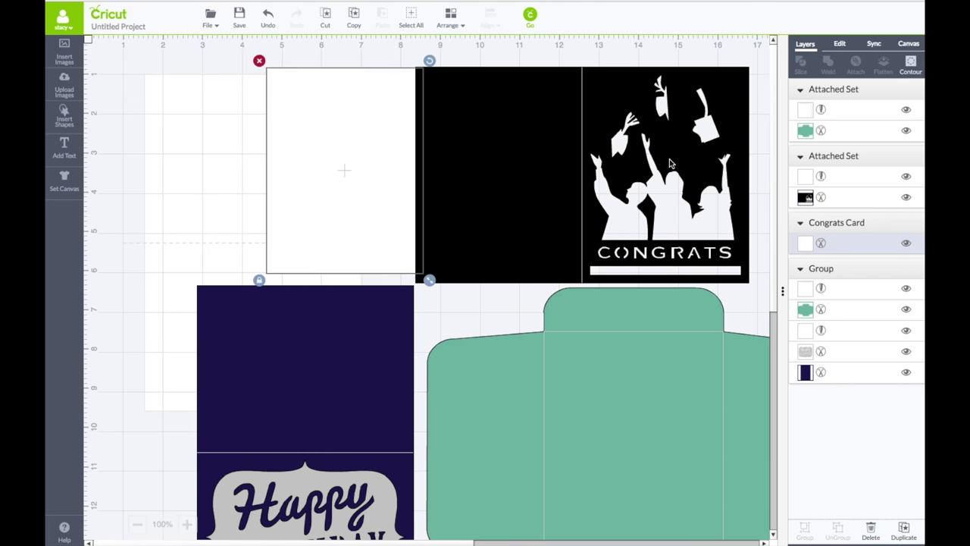
- Copy and paste the white backing card to make a duplicate
{"action": "right_click", "coordinate": [346, 143]}
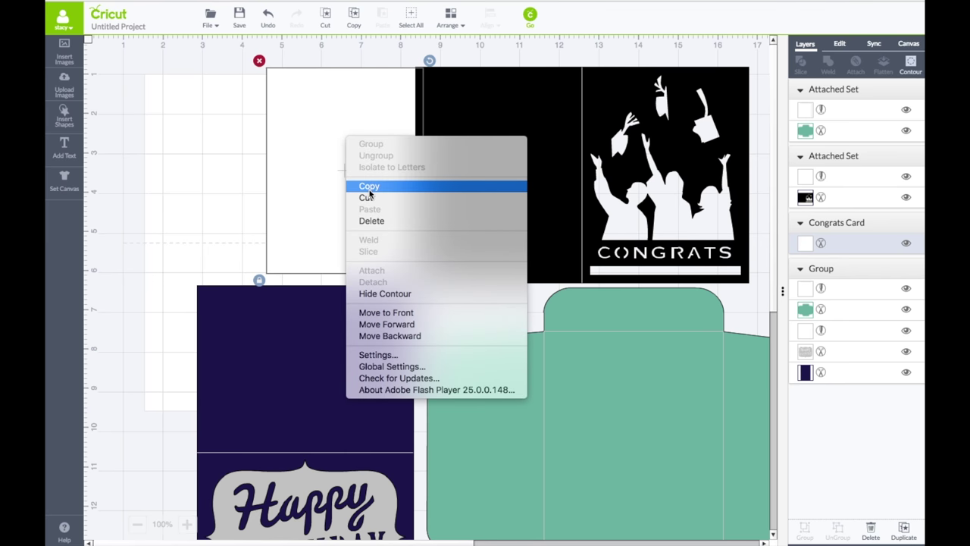
{"action": "left_click", "coordinate": [357, 185]}
{"action": "right_click", "coordinate": [361, 132]}
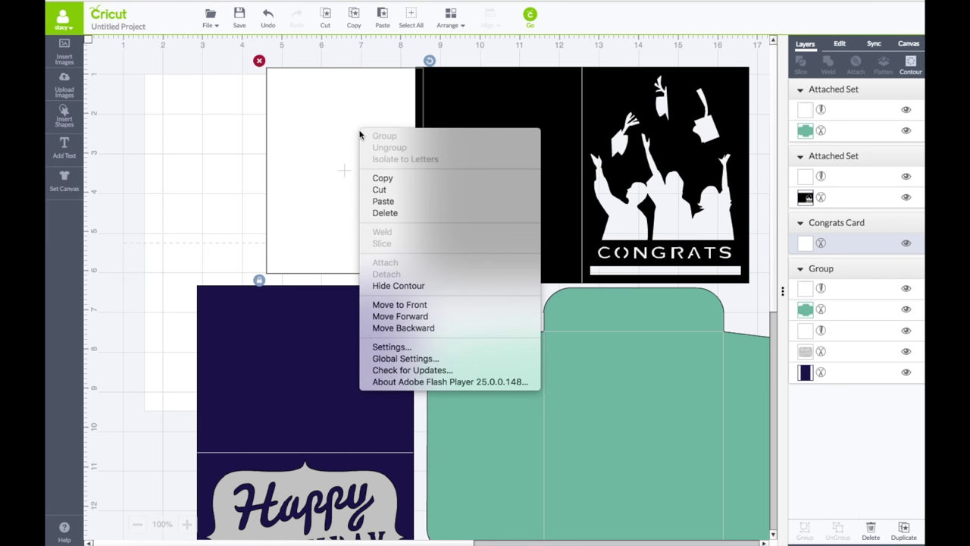
{"action": "left_click", "coordinate": [385, 202]}
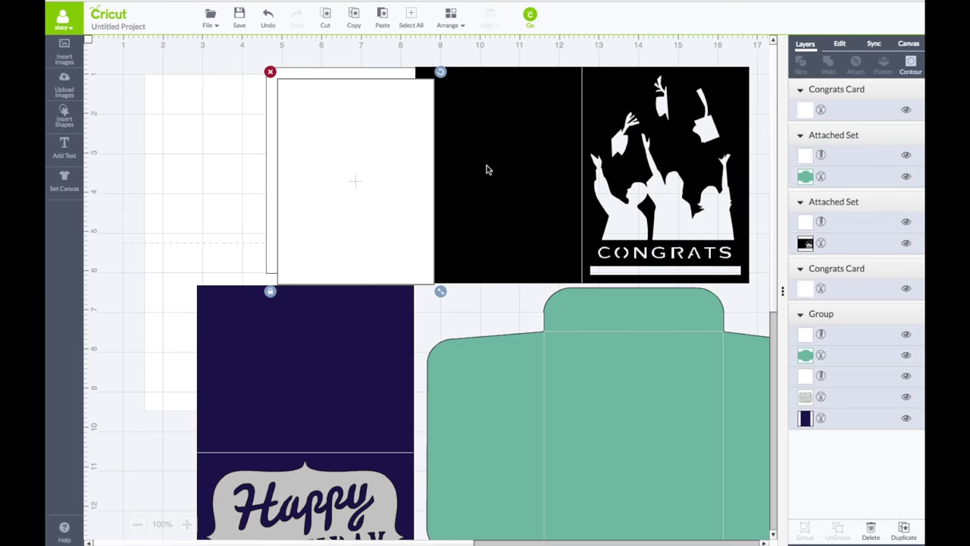
- Stack the Congrats card and both white pieces at the right, and move the birthday group up
{"action": "left_click_drag", "start_coordinate": [488, 168], "coordinate": [773, 169]}
{"action": "left_click_drag", "start_coordinate": [433, 167], "coordinate": [758, 174]}
{"action": "left_click_drag", "start_coordinate": [374, 165], "coordinate": [788, 167]}
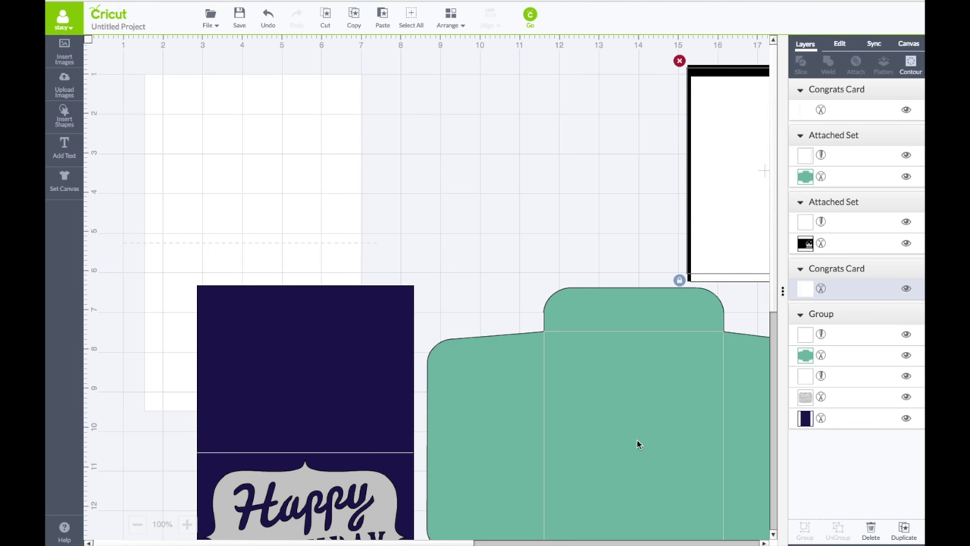
{"action": "left_click_drag", "start_coordinate": [637, 445], "coordinate": [576, 324]}
{"action": "right_click", "coordinate": [581, 311]}
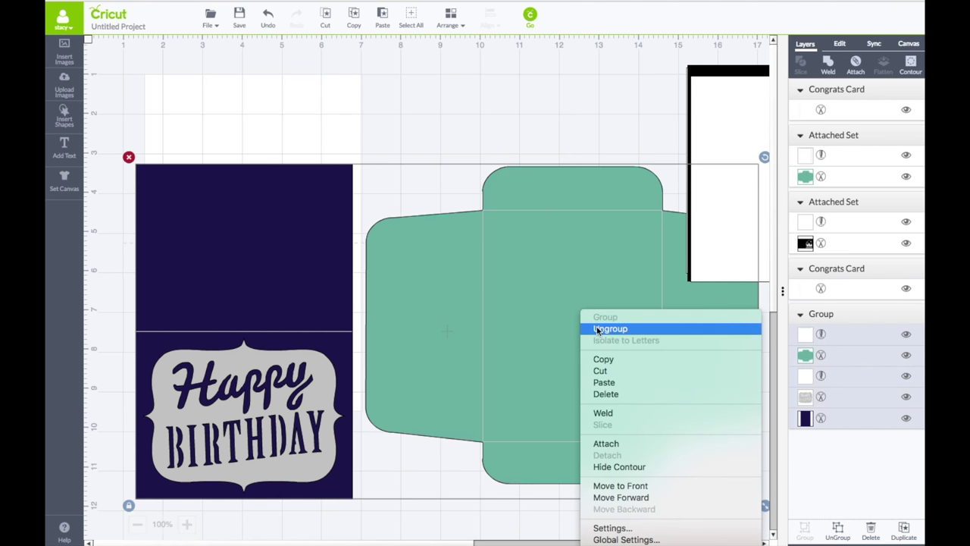
- Ungroup the birthday set and move its envelope off to the right
{"action": "left_click", "coordinate": [597, 328]}
{"action": "left_click_drag", "start_coordinate": [541, 326], "coordinate": [811, 284]}
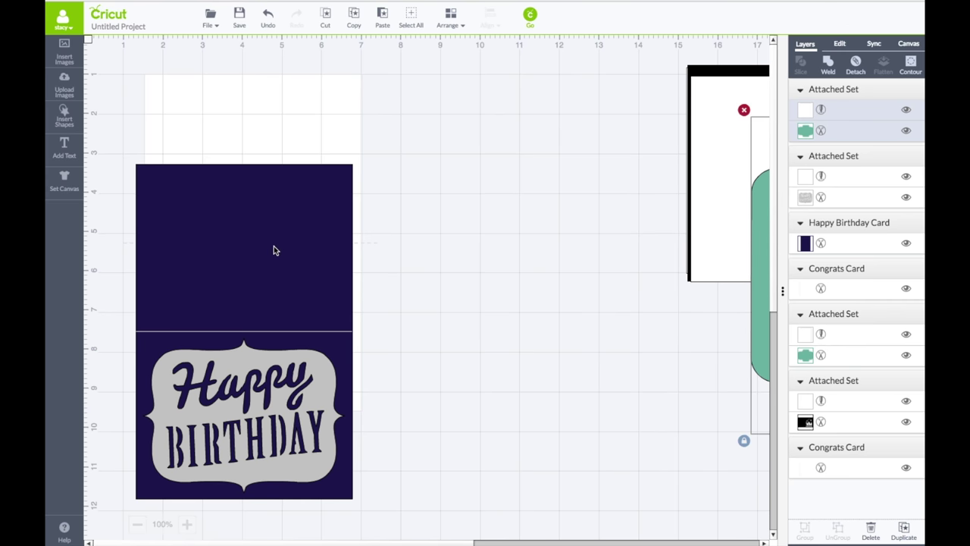
{"action": "left_click_drag", "start_coordinate": [275, 249], "coordinate": [534, 251]}
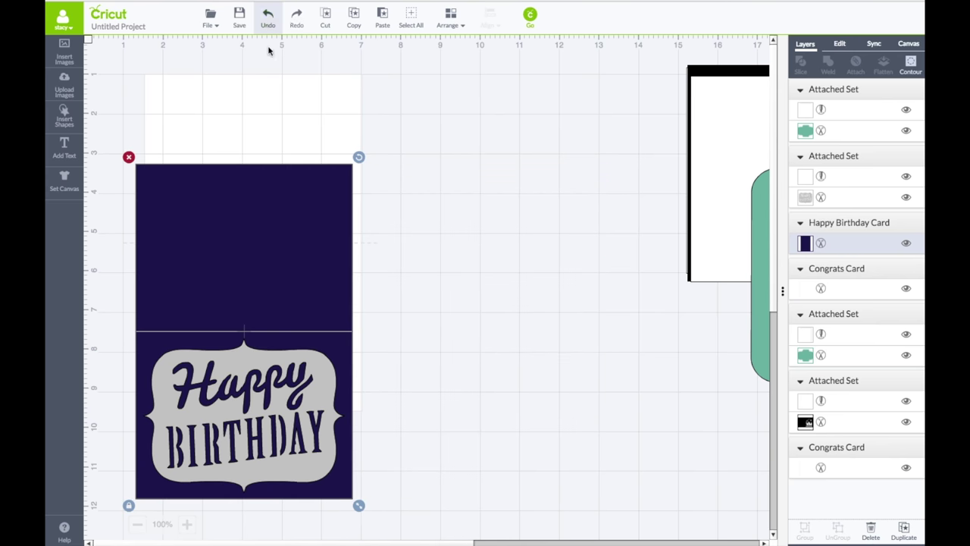
{"action": "left_click", "coordinate": [588, 359]}
- Detach the Happy Birthday label from the card and move it aside
{"action": "left_click", "coordinate": [241, 401]}
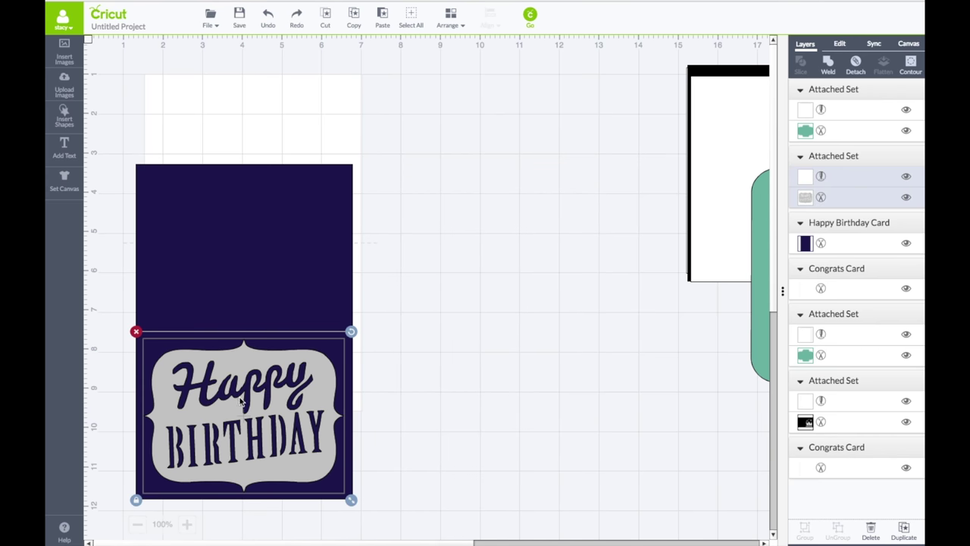
{"action": "right_click", "coordinate": [261, 389]}
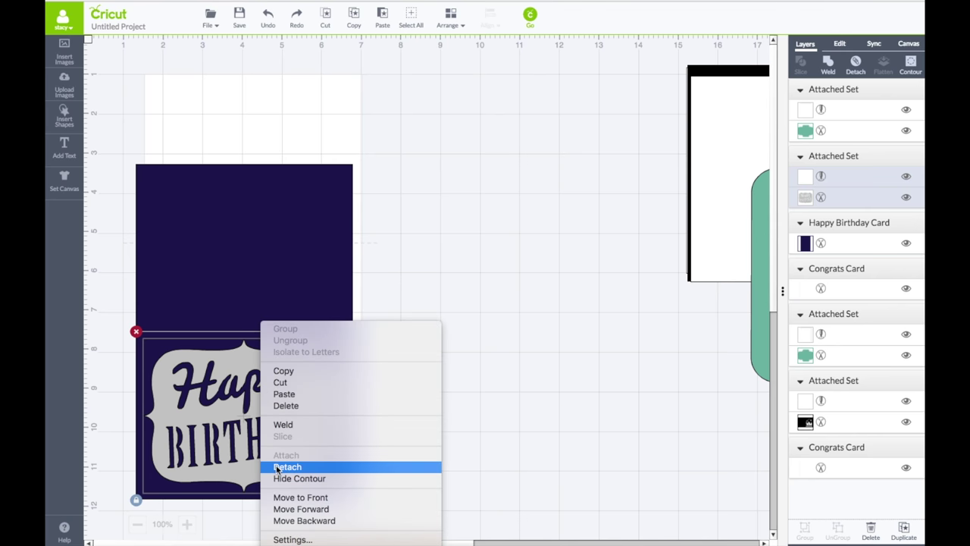
{"action": "left_click", "coordinate": [277, 467]}
{"action": "left_click", "coordinate": [286, 385]}
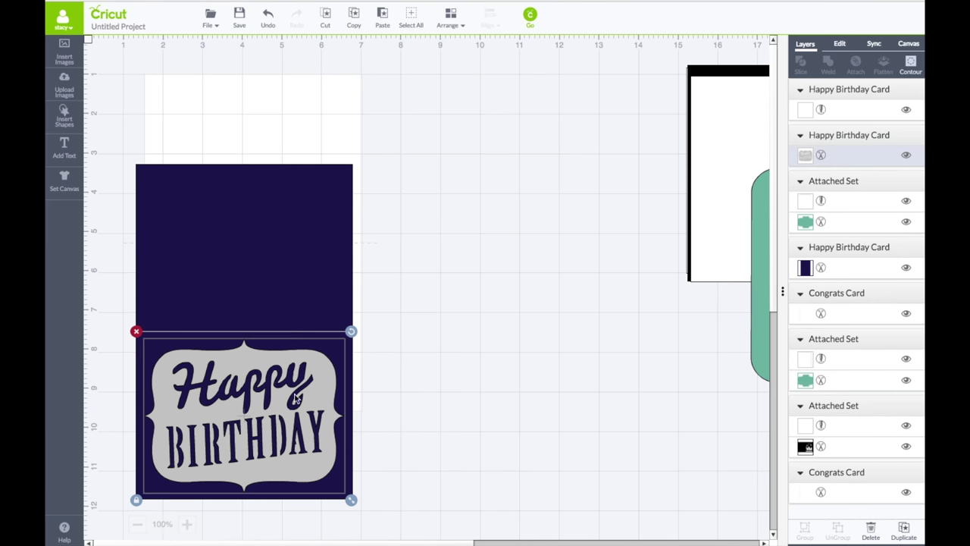
{"action": "left_click_drag", "start_coordinate": [295, 396], "coordinate": [619, 384]}
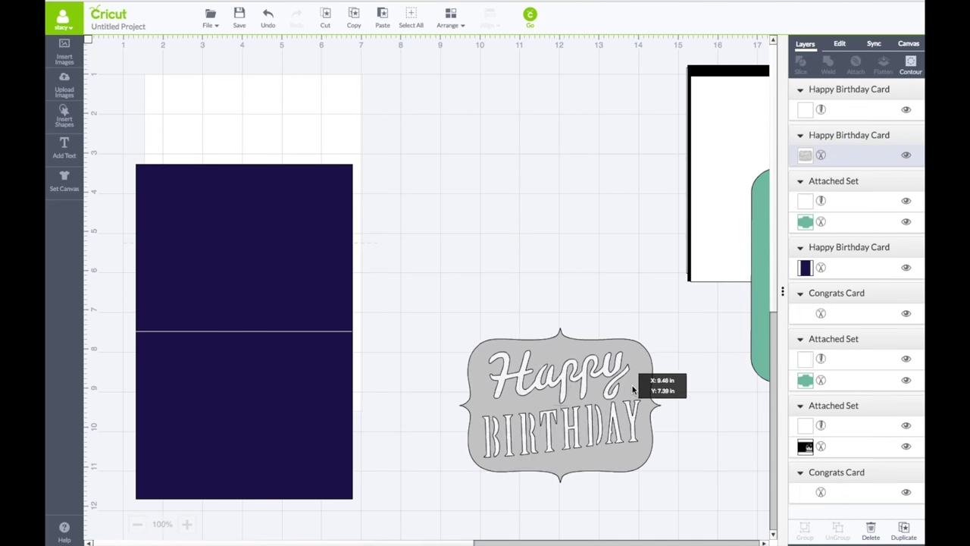
{"action": "left_click", "coordinate": [388, 375]}
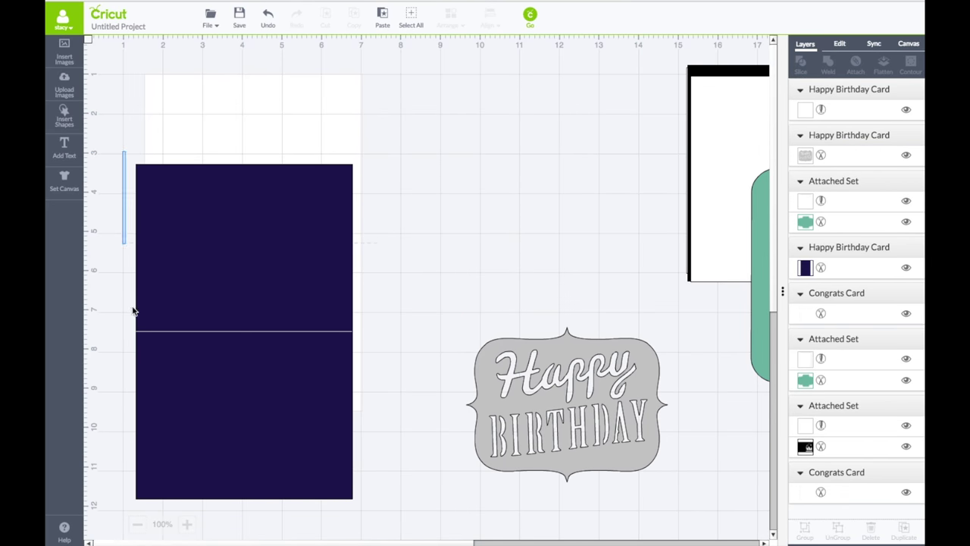
- Attach the score line to the navy card base and move the set up and right
{"action": "left_click_drag", "start_coordinate": [141, 496], "coordinate": [374, 522]}
{"action": "right_click", "coordinate": [266, 254]}
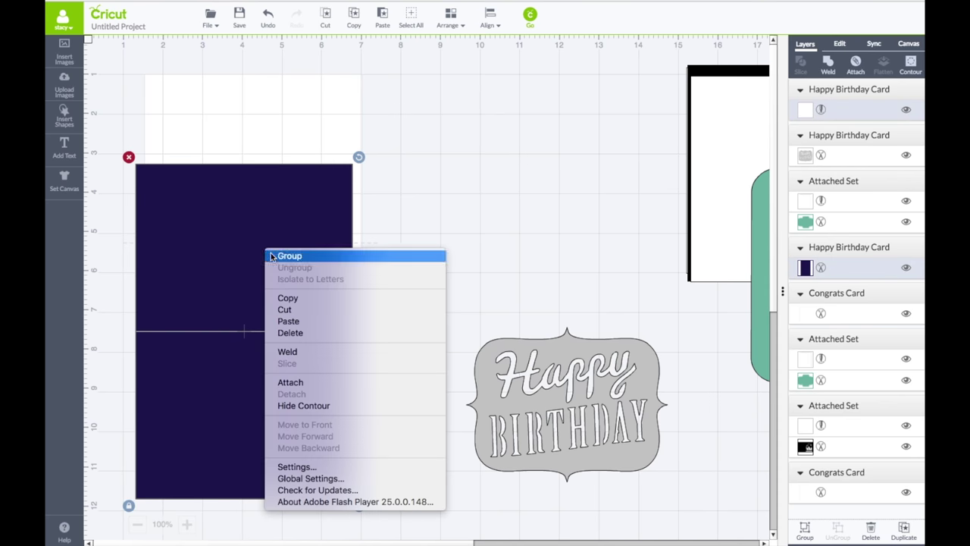
{"action": "left_click", "coordinate": [291, 383]}
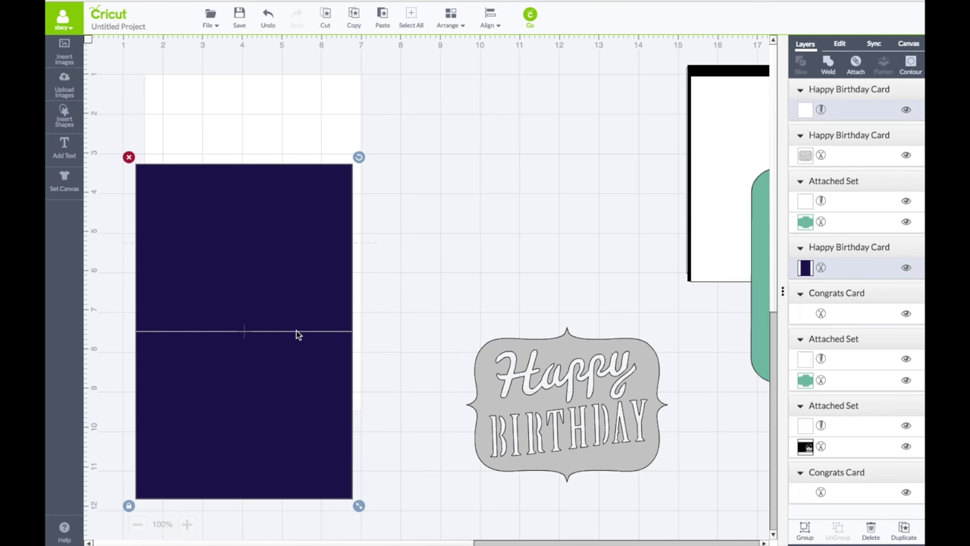
{"action": "left_click_drag", "start_coordinate": [253, 368], "coordinate": [271, 332]}
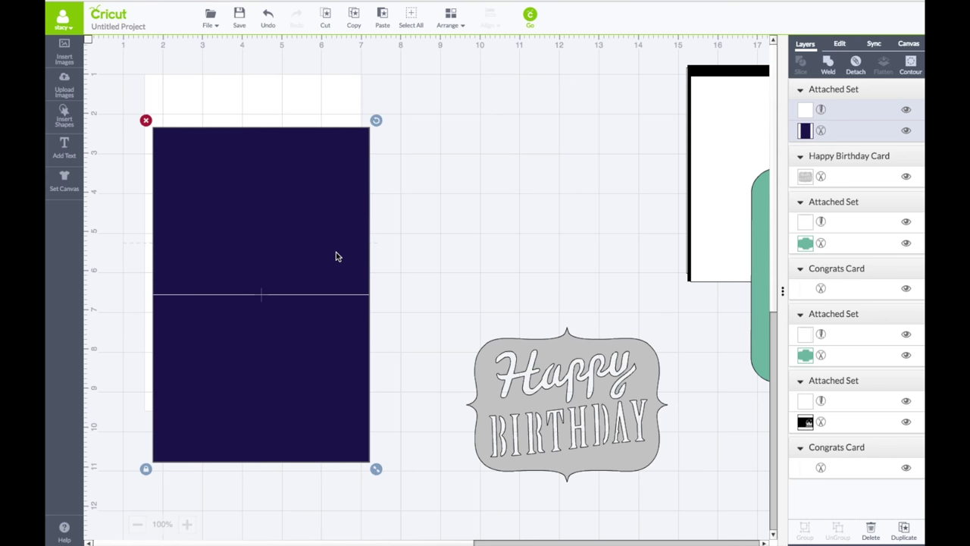
- Change the Happy Birthday label's colour to White
{"action": "left_click_drag", "start_coordinate": [533, 360], "coordinate": [476, 304]}
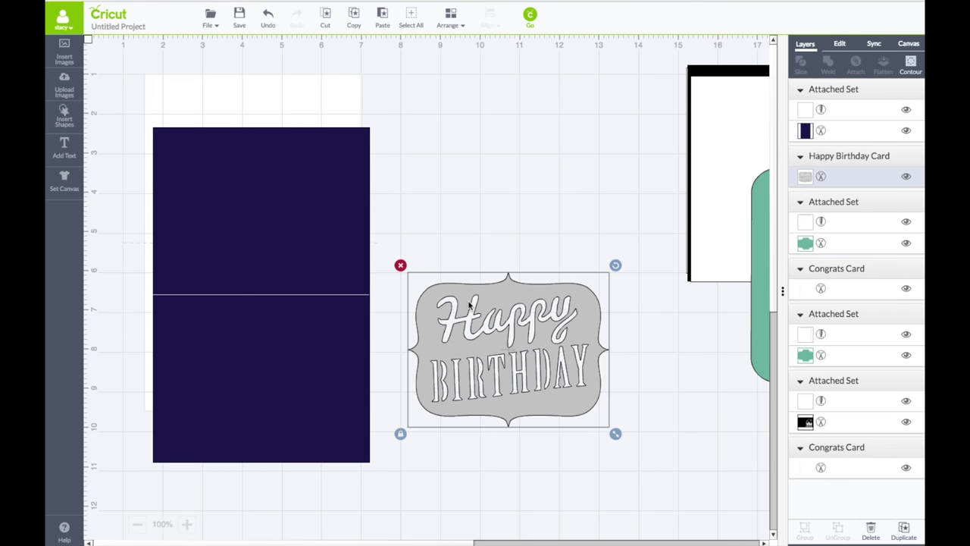
{"action": "left_click", "coordinate": [805, 177]}
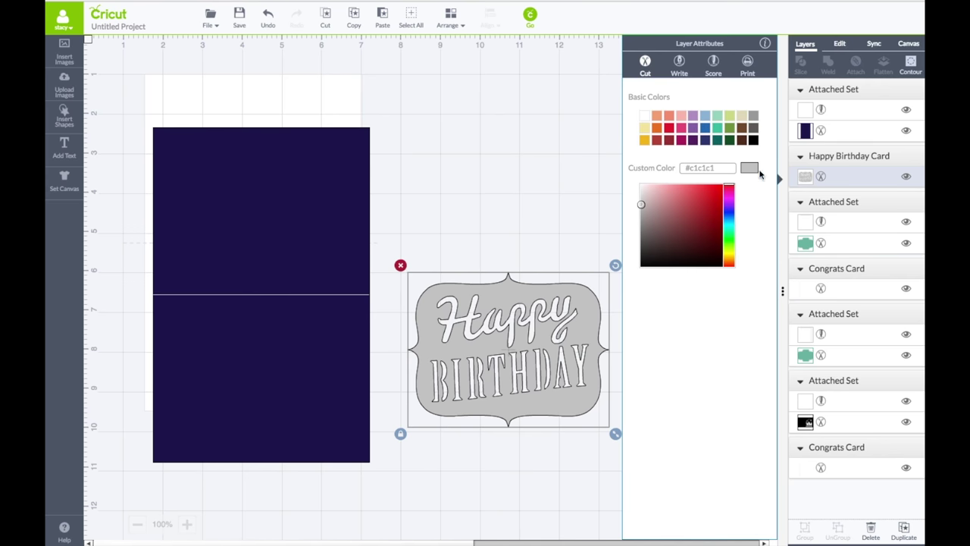
{"action": "left_click", "coordinate": [646, 119]}
{"action": "left_click", "coordinate": [531, 217]}
- Move the label to front on the navy card's lower half, with the white panel alongside
{"action": "left_click_drag", "start_coordinate": [515, 326], "coordinate": [596, 335]}
{"action": "left_click_drag", "start_coordinate": [354, 223], "coordinate": [470, 205]}
{"action": "left_click_drag", "start_coordinate": [494, 277], "coordinate": [491, 277]}
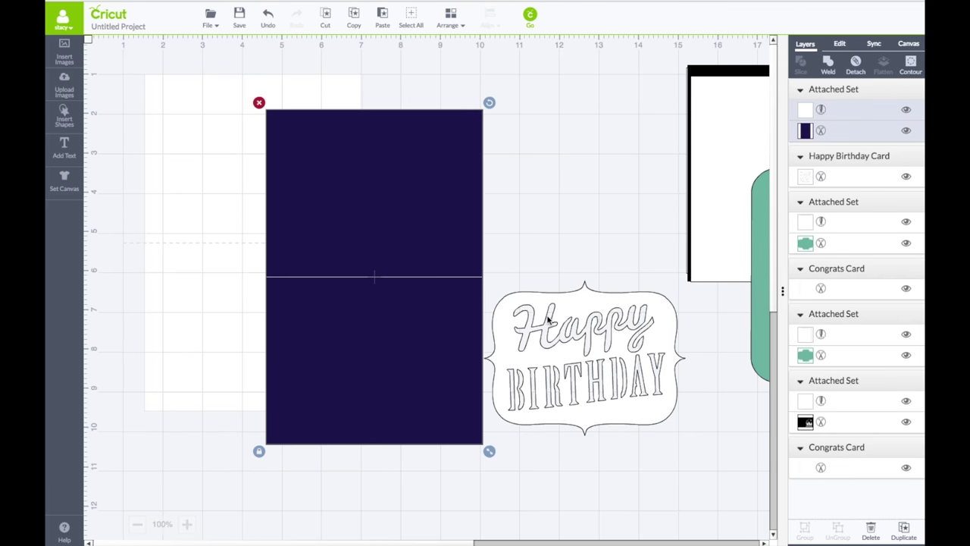
{"action": "left_click", "coordinate": [551, 324]}
{"action": "right_click", "coordinate": [548, 318]}
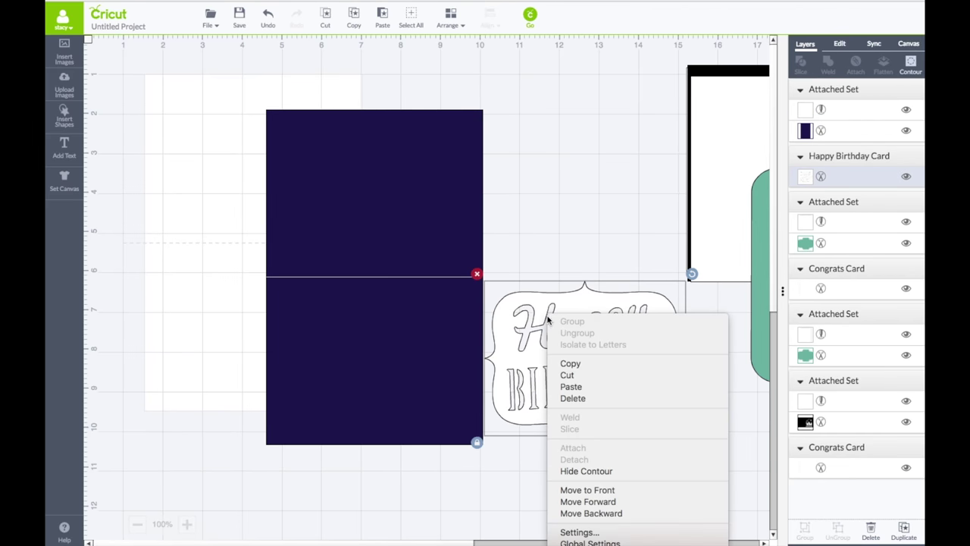
{"action": "left_click", "coordinate": [576, 490]}
{"action": "left_click_drag", "start_coordinate": [579, 366], "coordinate": [372, 362]}
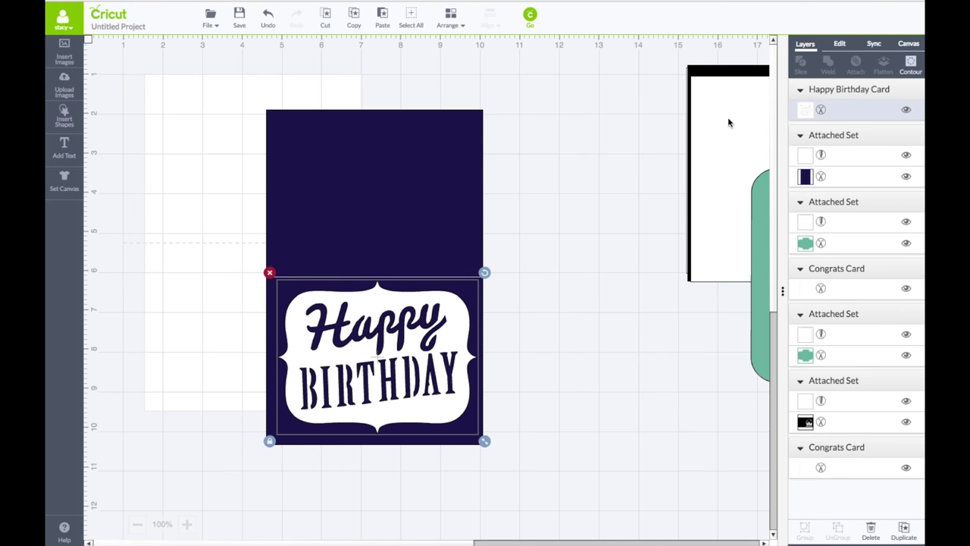
{"action": "left_click_drag", "start_coordinate": [728, 123], "coordinate": [526, 167]}
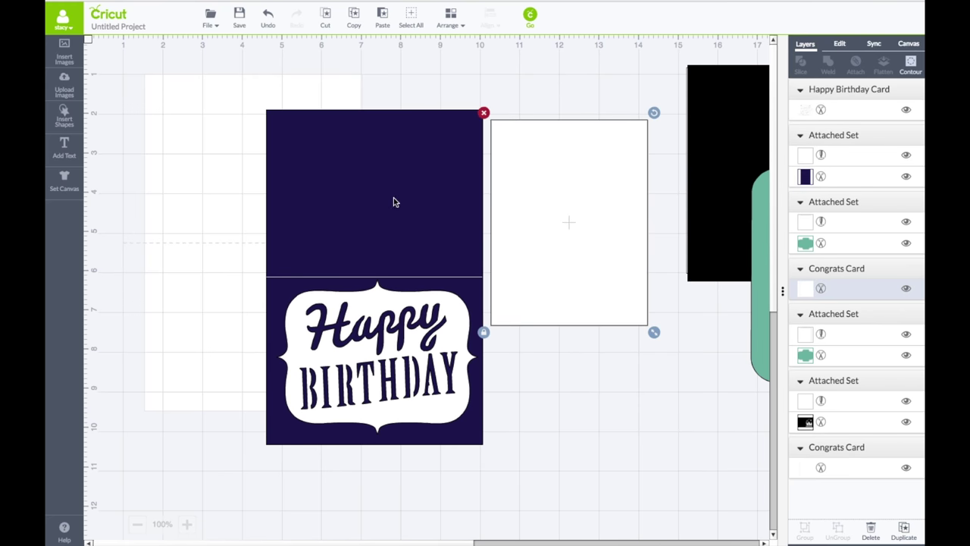
- Copy and paste the white card panel, placing one panel beside the navy card
{"action": "right_click", "coordinate": [549, 169]}
{"action": "left_click", "coordinate": [571, 216]}
{"action": "right_click", "coordinate": [573, 203]}
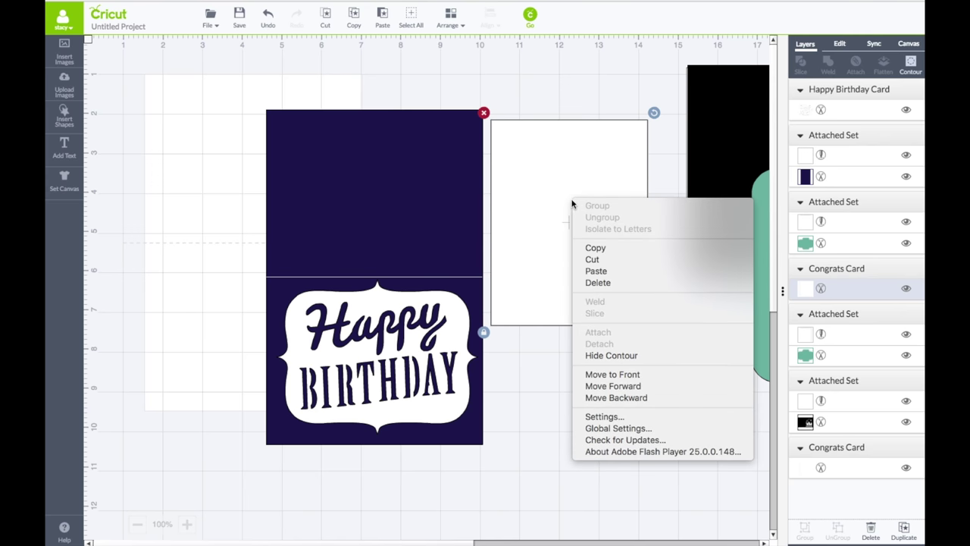
{"action": "left_click", "coordinate": [600, 273]}
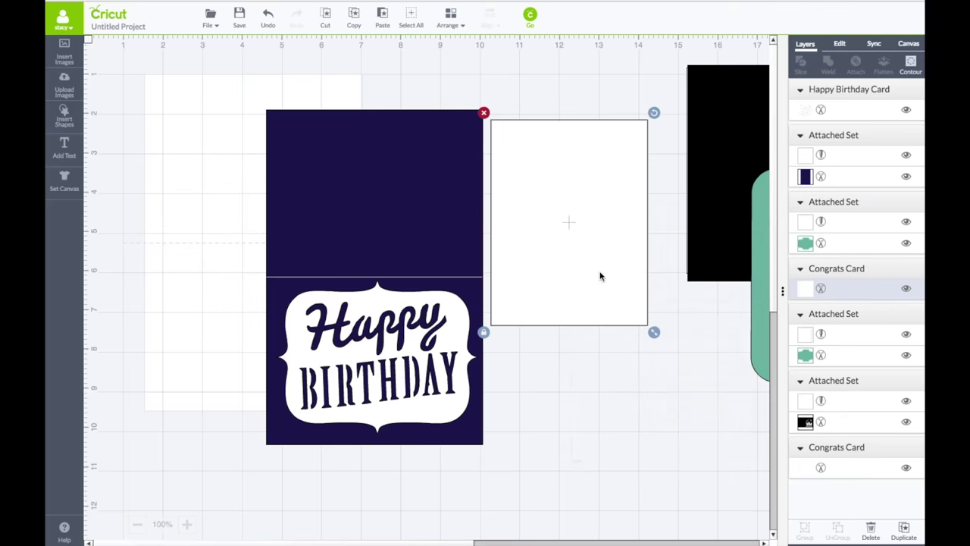
{"action": "left_click_drag", "start_coordinate": [586, 238], "coordinate": [762, 226]}
{"action": "left_click_drag", "start_coordinate": [537, 236], "coordinate": [504, 261]}
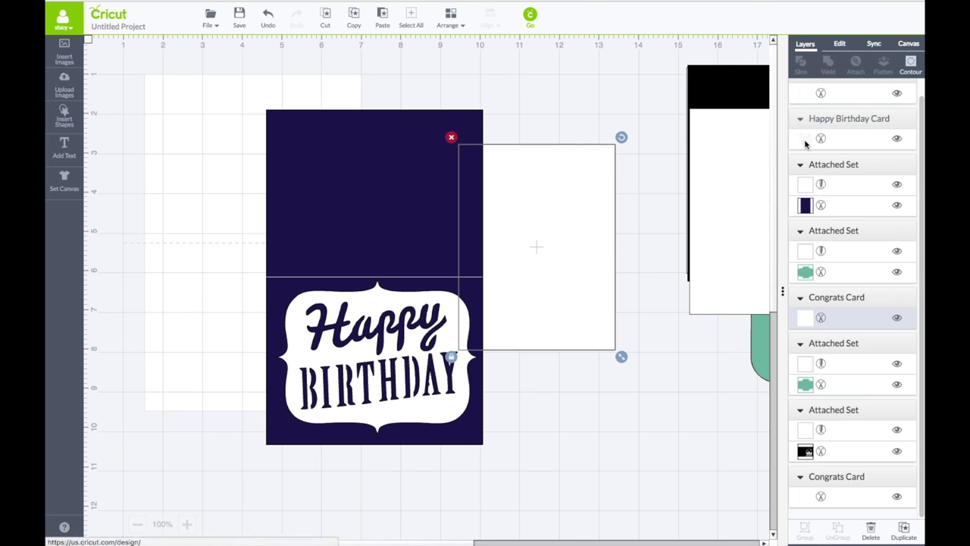
- Colour that card panel Fuchsia
{"action": "left_click", "coordinate": [805, 319]}
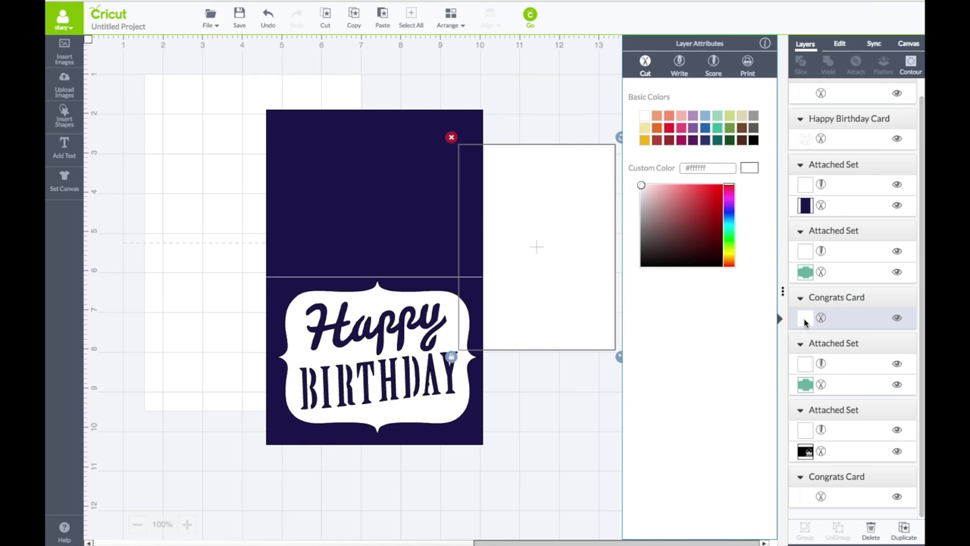
{"action": "left_click", "coordinate": [682, 141]}
{"action": "left_click", "coordinate": [563, 99]}
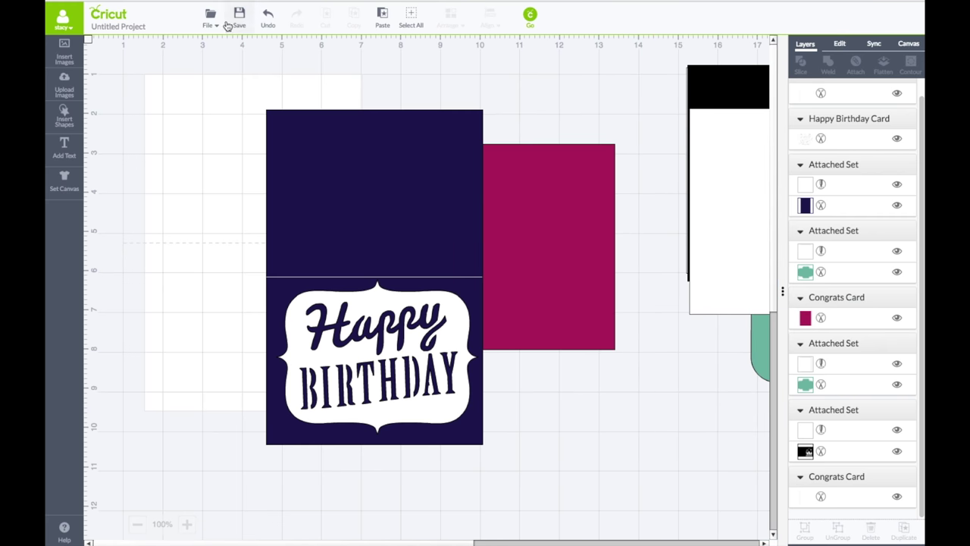
- Preview the navy, two green envelope, fuchsia and white mats, then continue to mat 6 cutting
{"action": "left_click", "coordinate": [530, 17]}
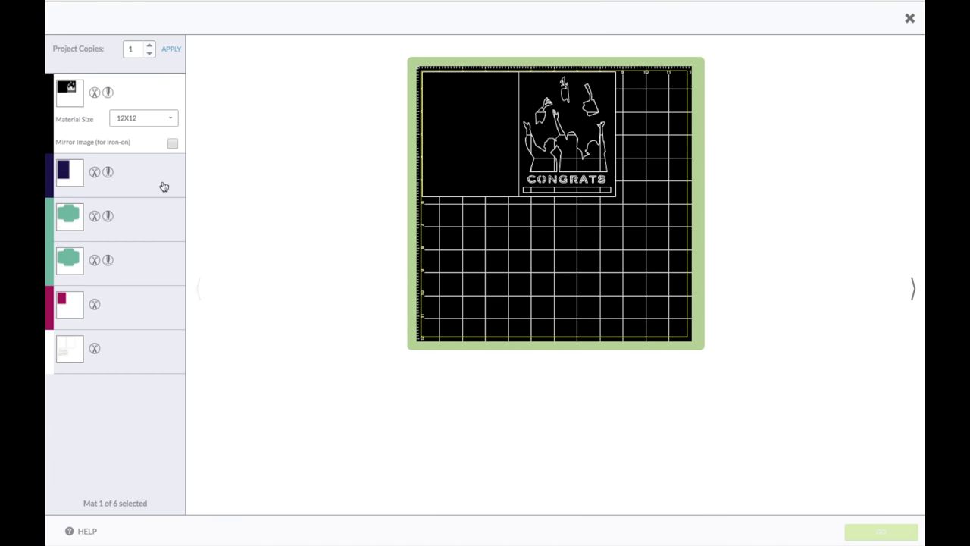
{"action": "left_click", "coordinate": [164, 187]}
{"action": "left_click", "coordinate": [172, 220]}
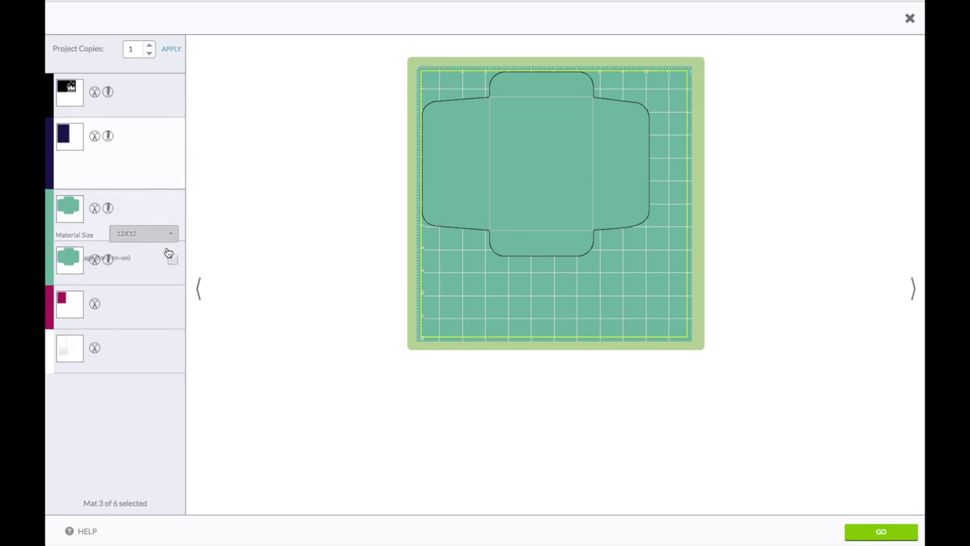
{"action": "left_click", "coordinate": [162, 261]}
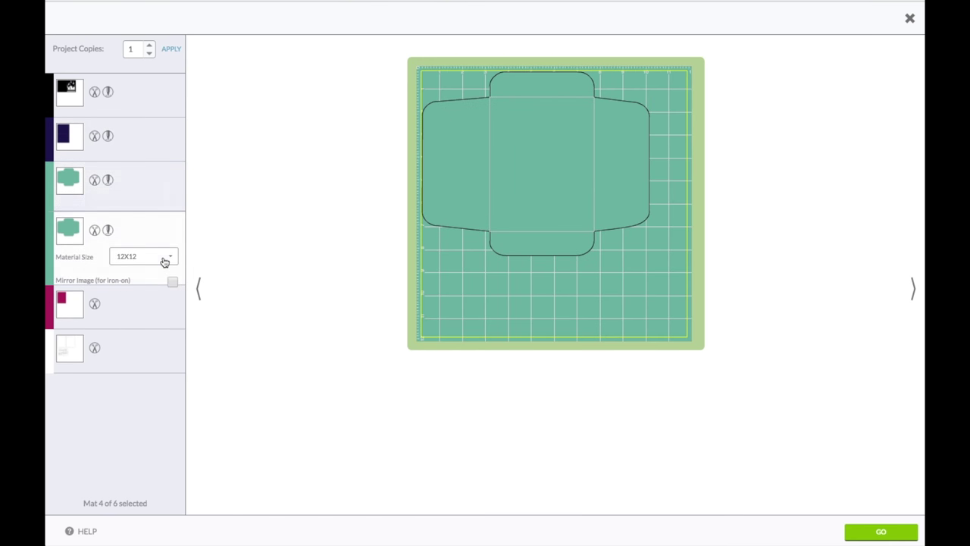
{"action": "left_click", "coordinate": [150, 298]}
{"action": "left_click_drag", "start_coordinate": [489, 139], "coordinate": [490, 139]}
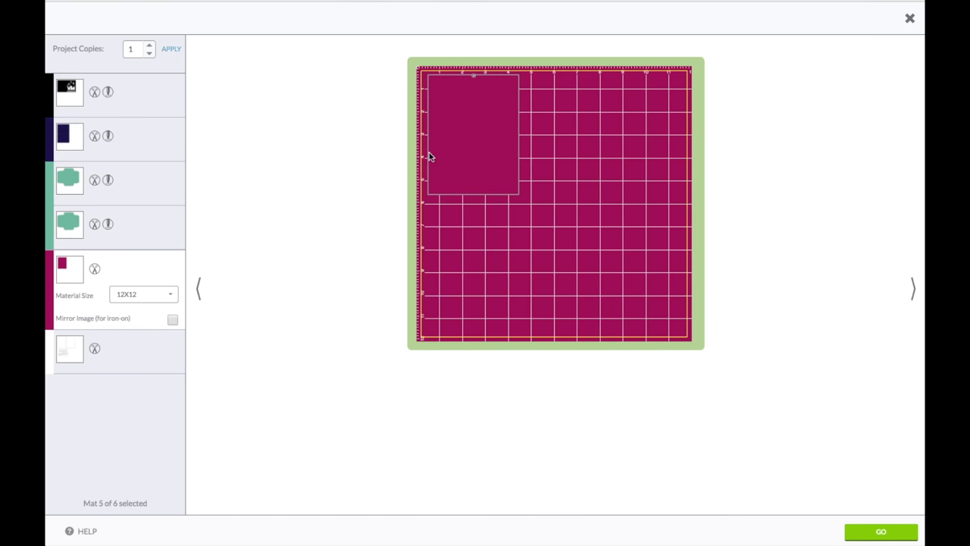
{"action": "left_click", "coordinate": [140, 351]}
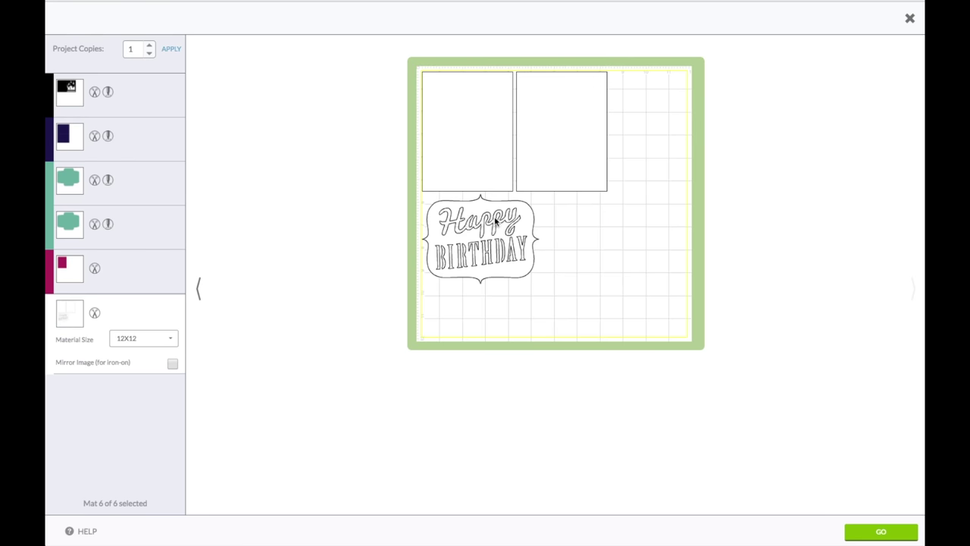
{"action": "left_click", "coordinate": [881, 533]}
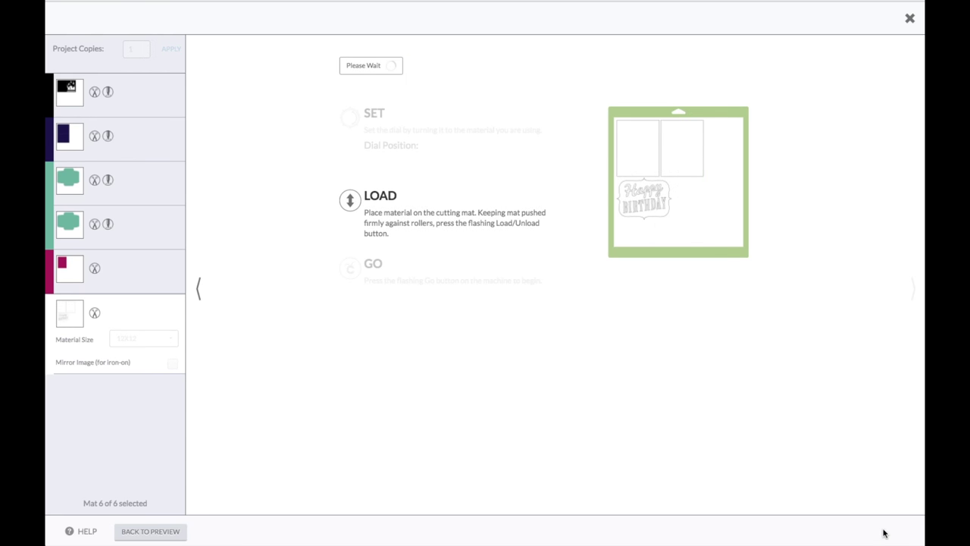